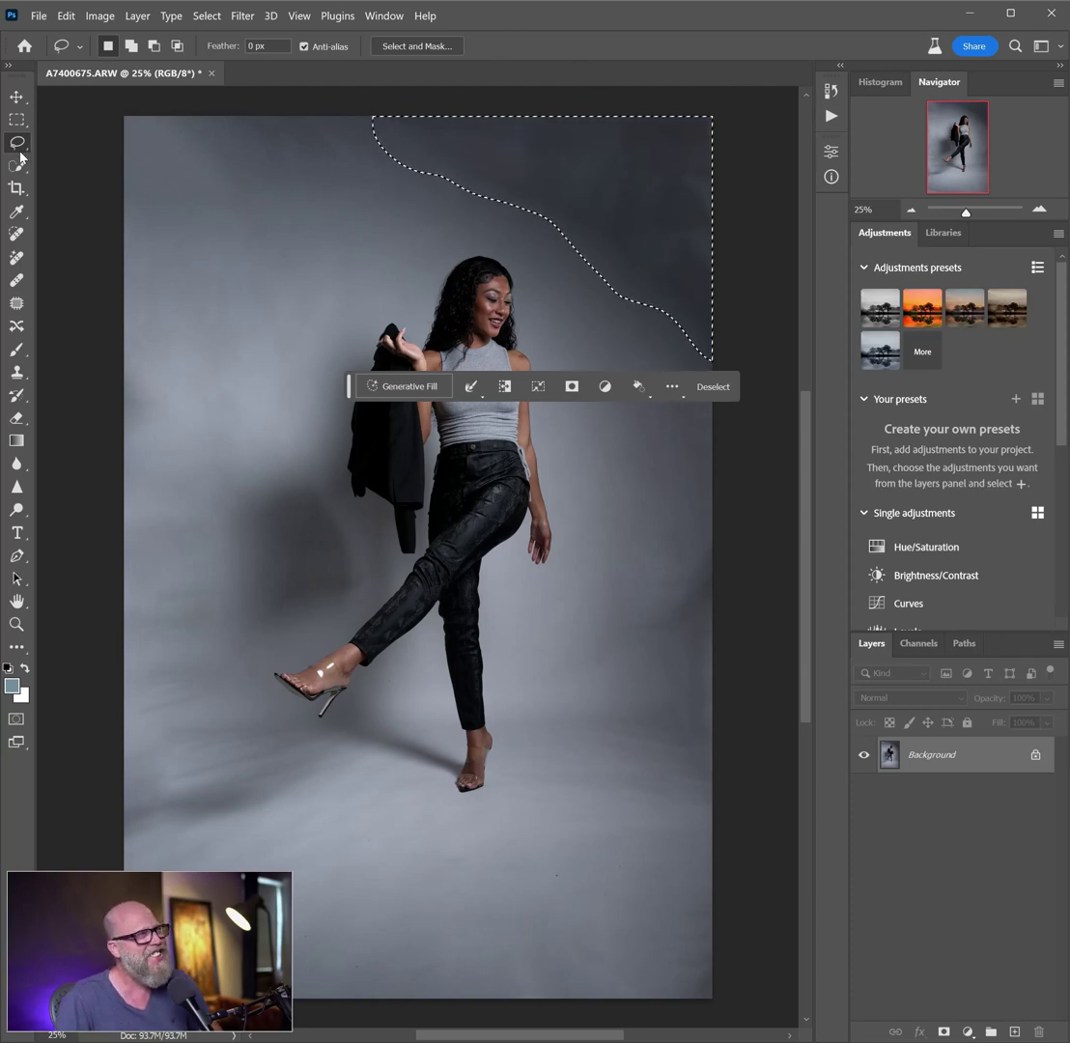
# Clear the selection and revert to the original unedited A7400675.ARW studio photo.
pyautogui.moveTo(21, 155)
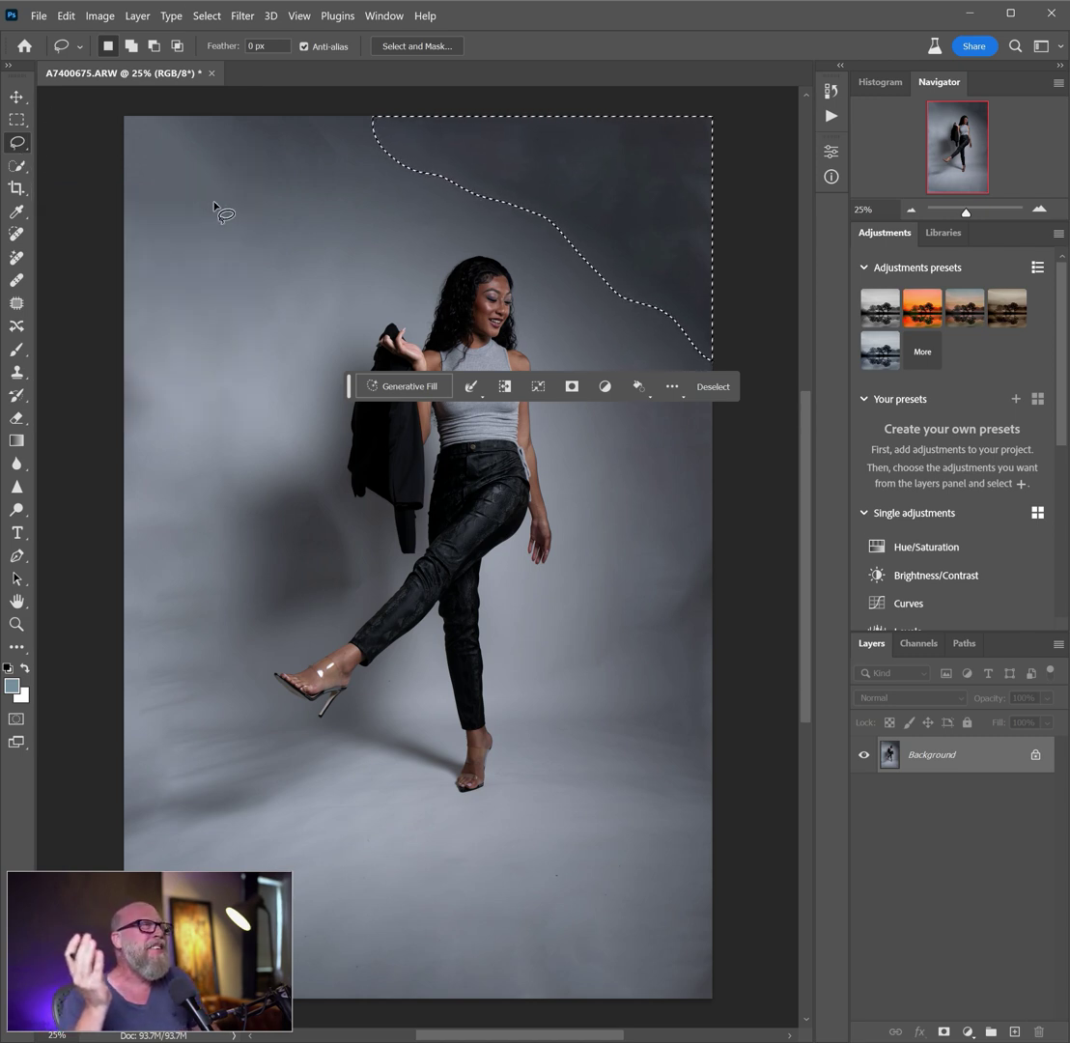
pyautogui.click(214, 208)
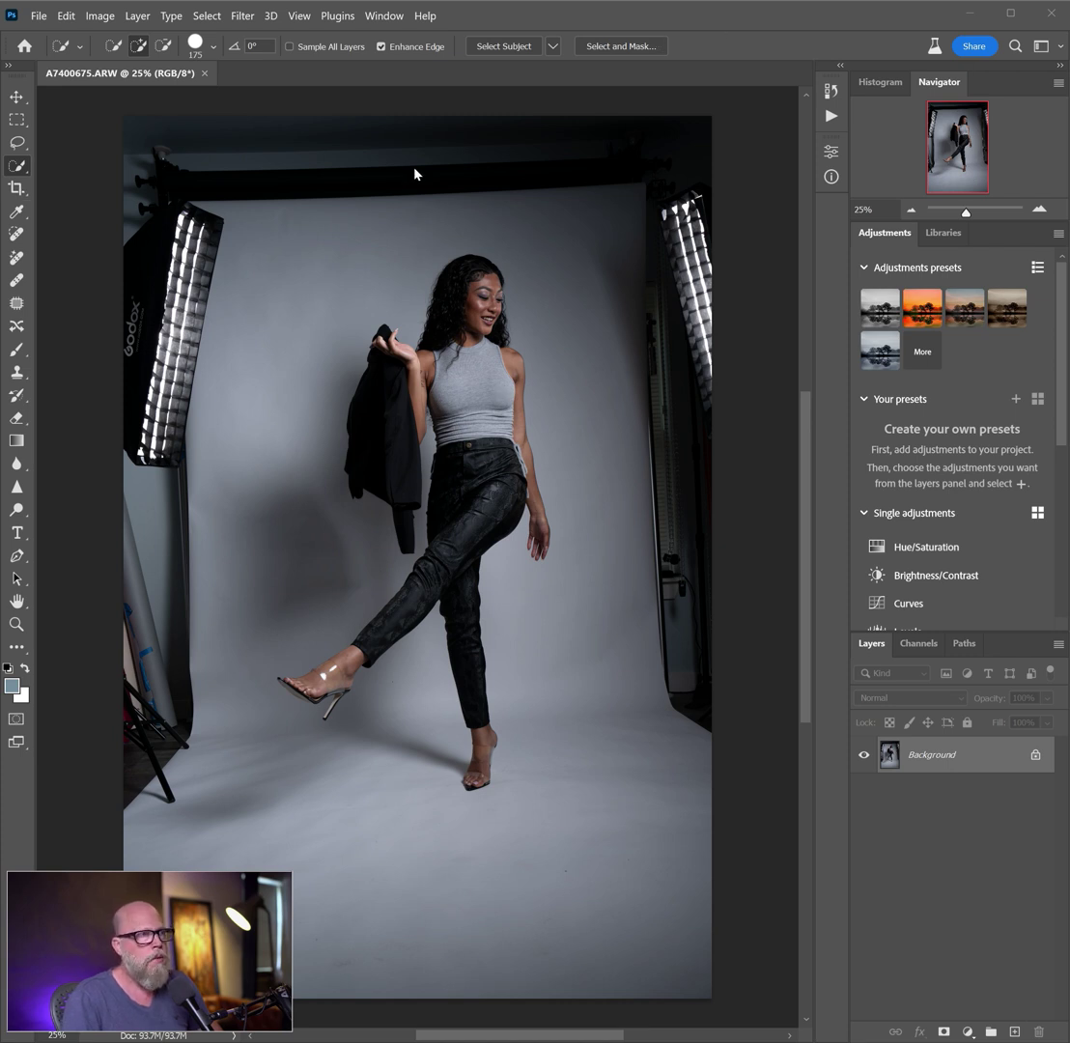
# Rotate the crop box slightly and commit it with Content-Aware Fill for the empty corners.
pyautogui.click(16, 188)
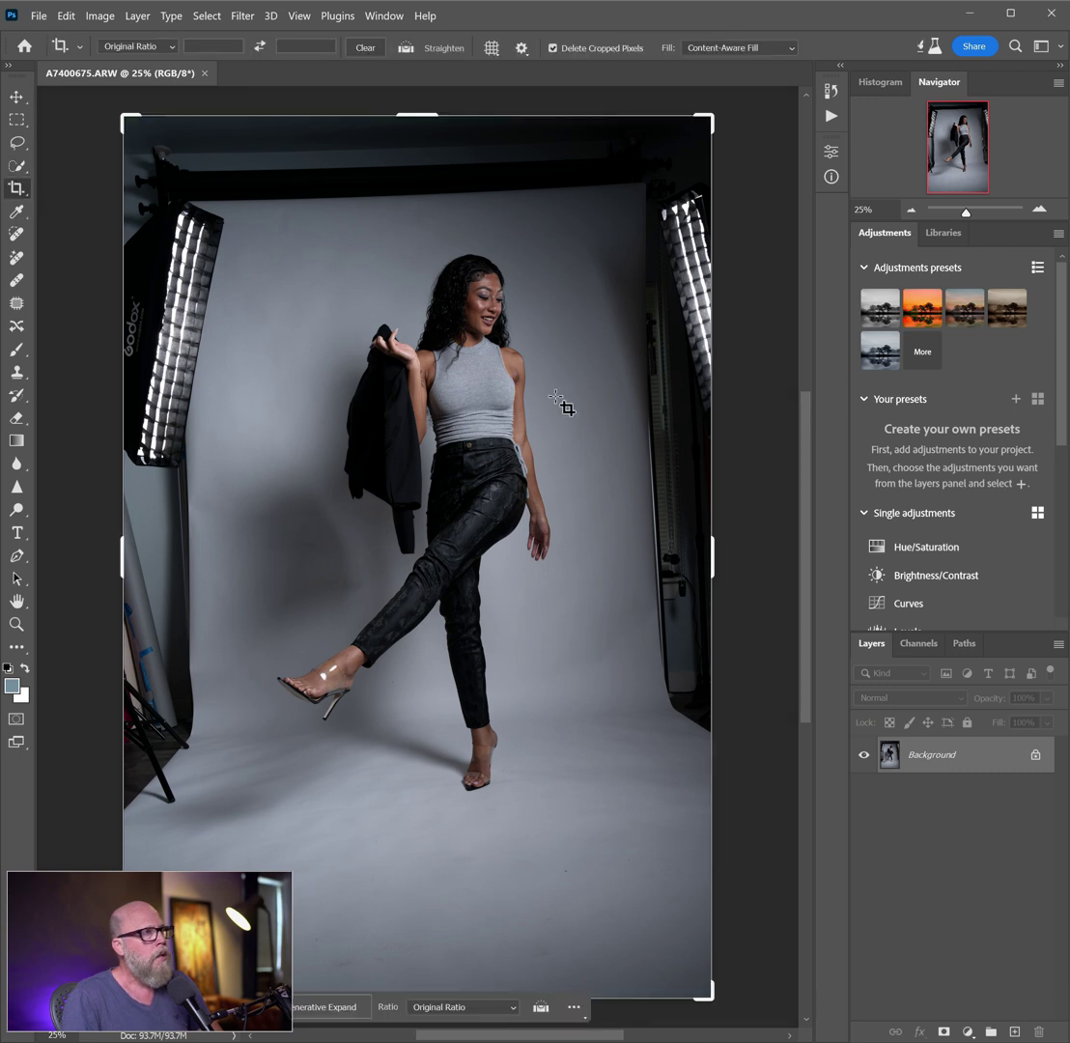
pyautogui.click(580, 475)
pyautogui.moveTo(766, 473); pyautogui.dragTo(765, 484)
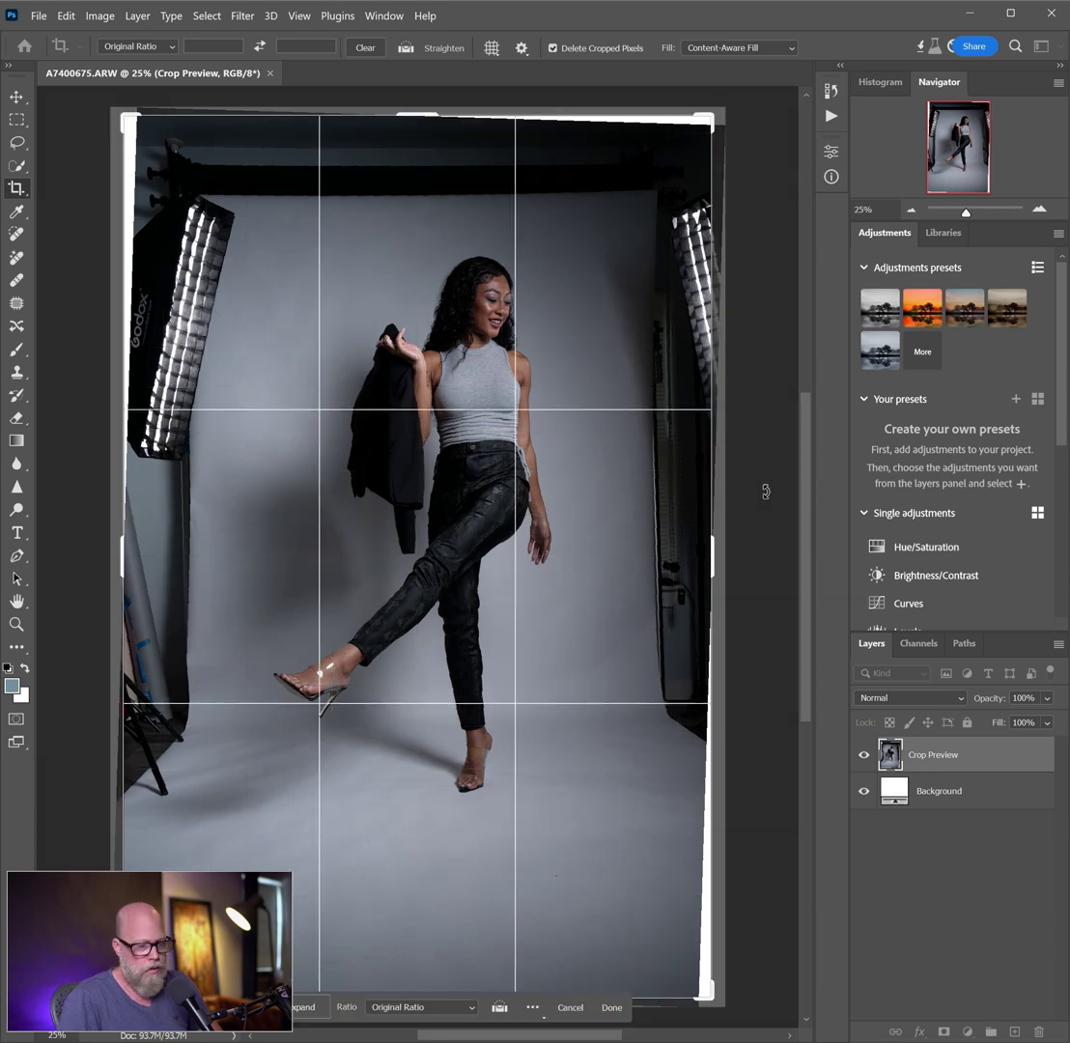
pyautogui.press('Return')
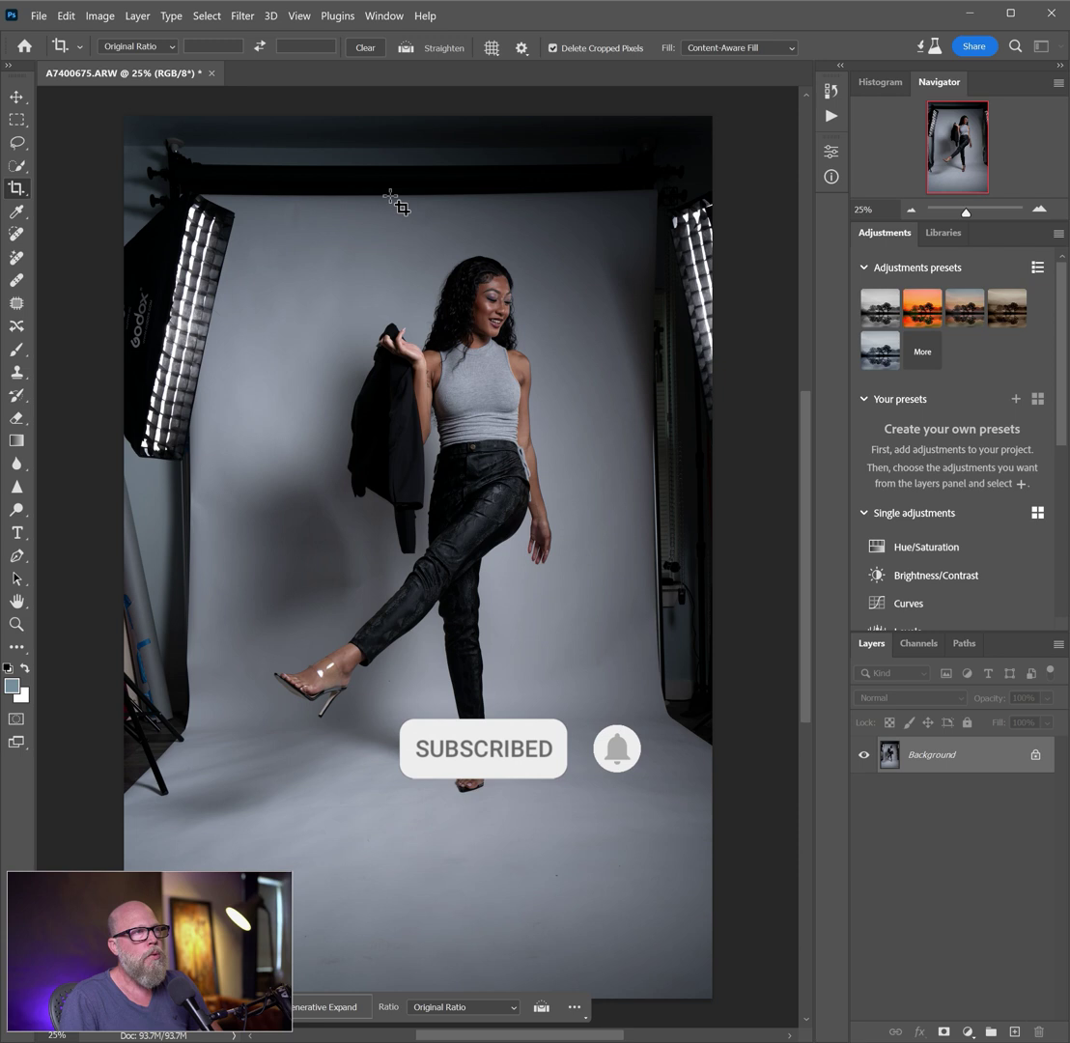
# Lasso loosely around the model and invert the selection to the backdrop.
pyautogui.click(19, 142)
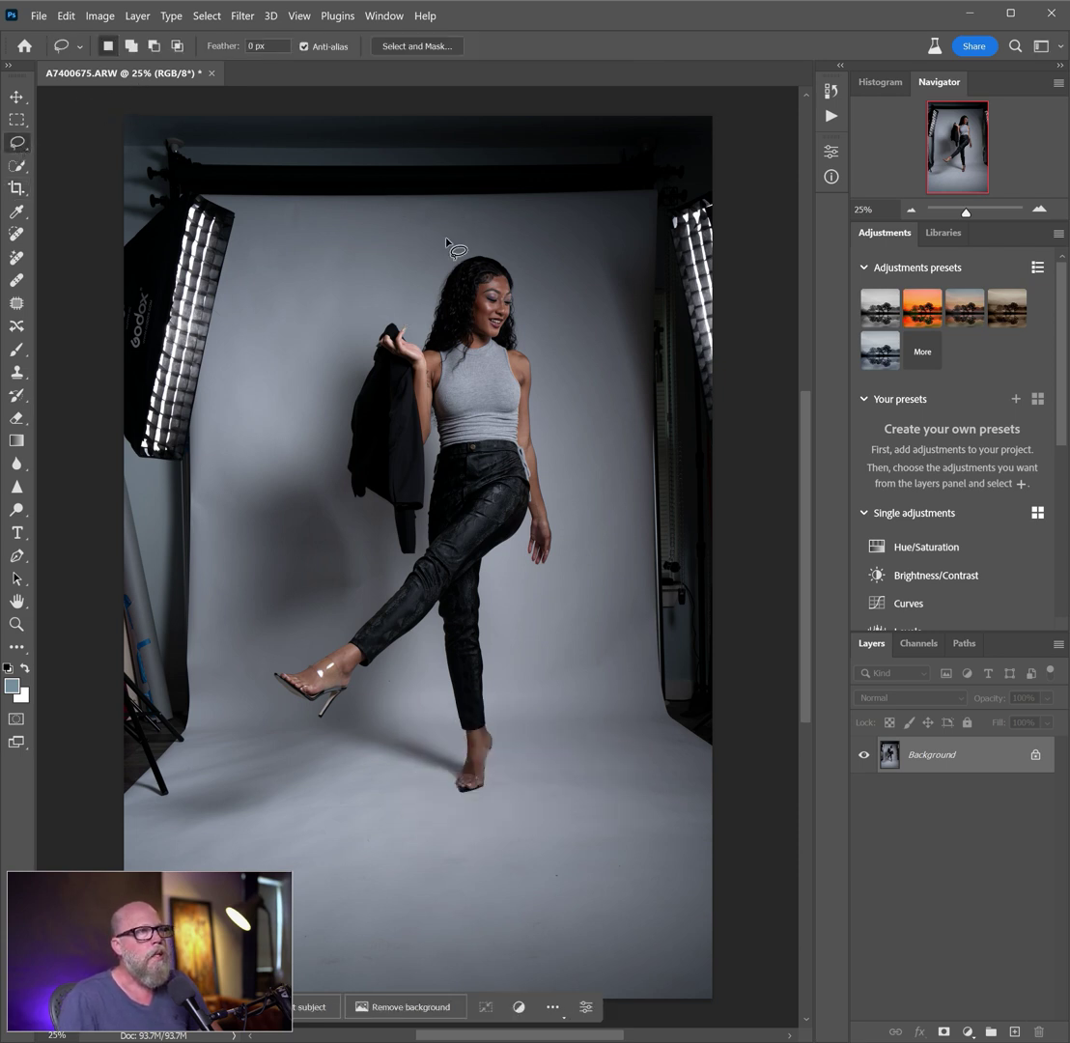
pyautogui.moveTo(443, 230)
pyautogui.mouseDown()
pyautogui.moveTo(412, 282)
pyautogui.moveTo(377, 299)
pyautogui.mouseUp()
pyautogui.moveTo(329, 395)
pyautogui.mouseDown()
pyautogui.moveTo(340, 500)
pyautogui.moveTo(364, 527)
pyautogui.moveTo(359, 585)
pyautogui.moveTo(238, 696)
pyautogui.moveTo(269, 719)
pyautogui.moveTo(330, 733)
pyautogui.moveTo(374, 697)
pyautogui.moveTo(487, 828)
pyautogui.moveTo(562, 800)
pyautogui.moveTo(519, 672)
pyautogui.moveTo(511, 588)
pyautogui.moveTo(591, 579)
pyautogui.moveTo(580, 469)
pyautogui.moveTo(537, 254)
pyautogui.moveTo(442, 232)
pyautogui.mouseUp()
pyautogui.rightClick(462, 439)
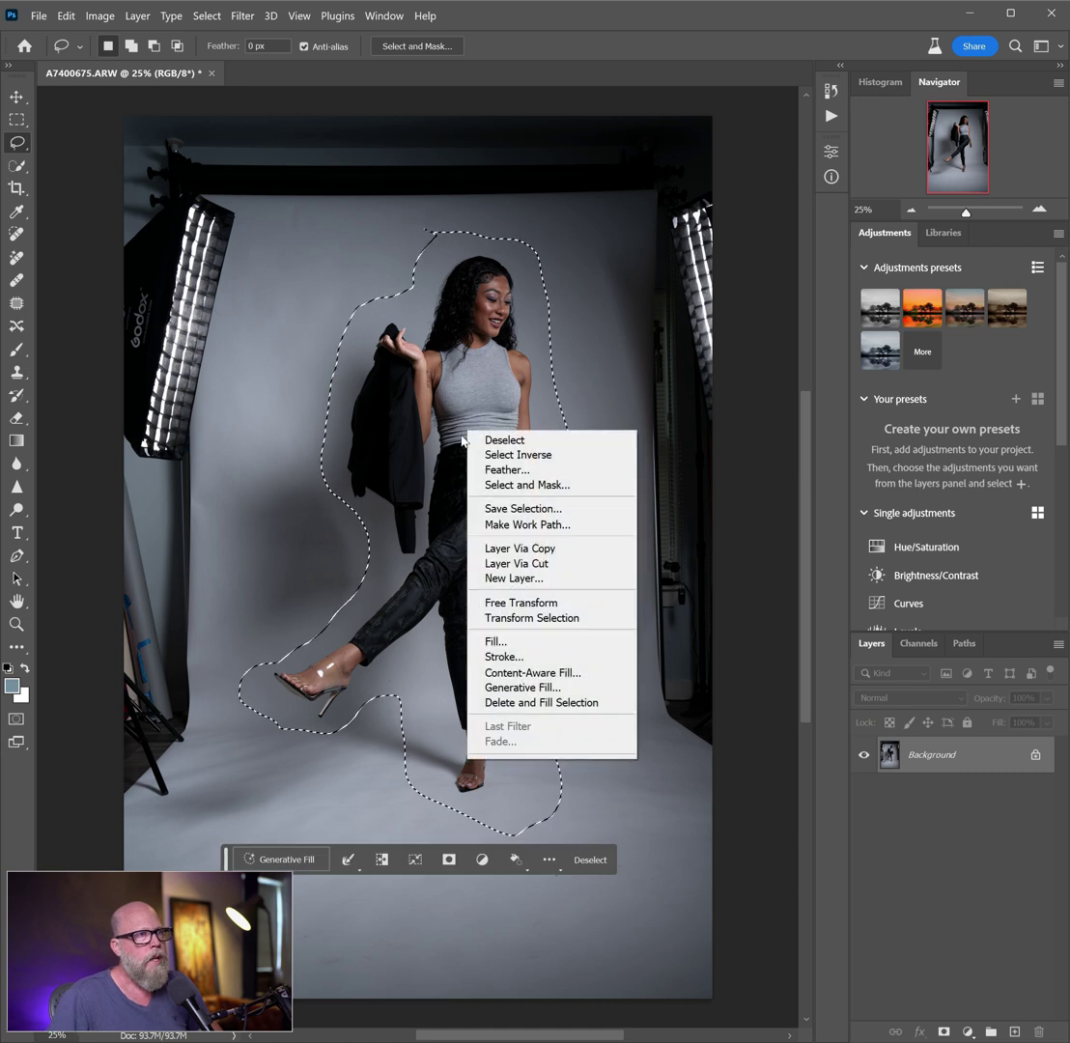
pyautogui.click(519, 455)
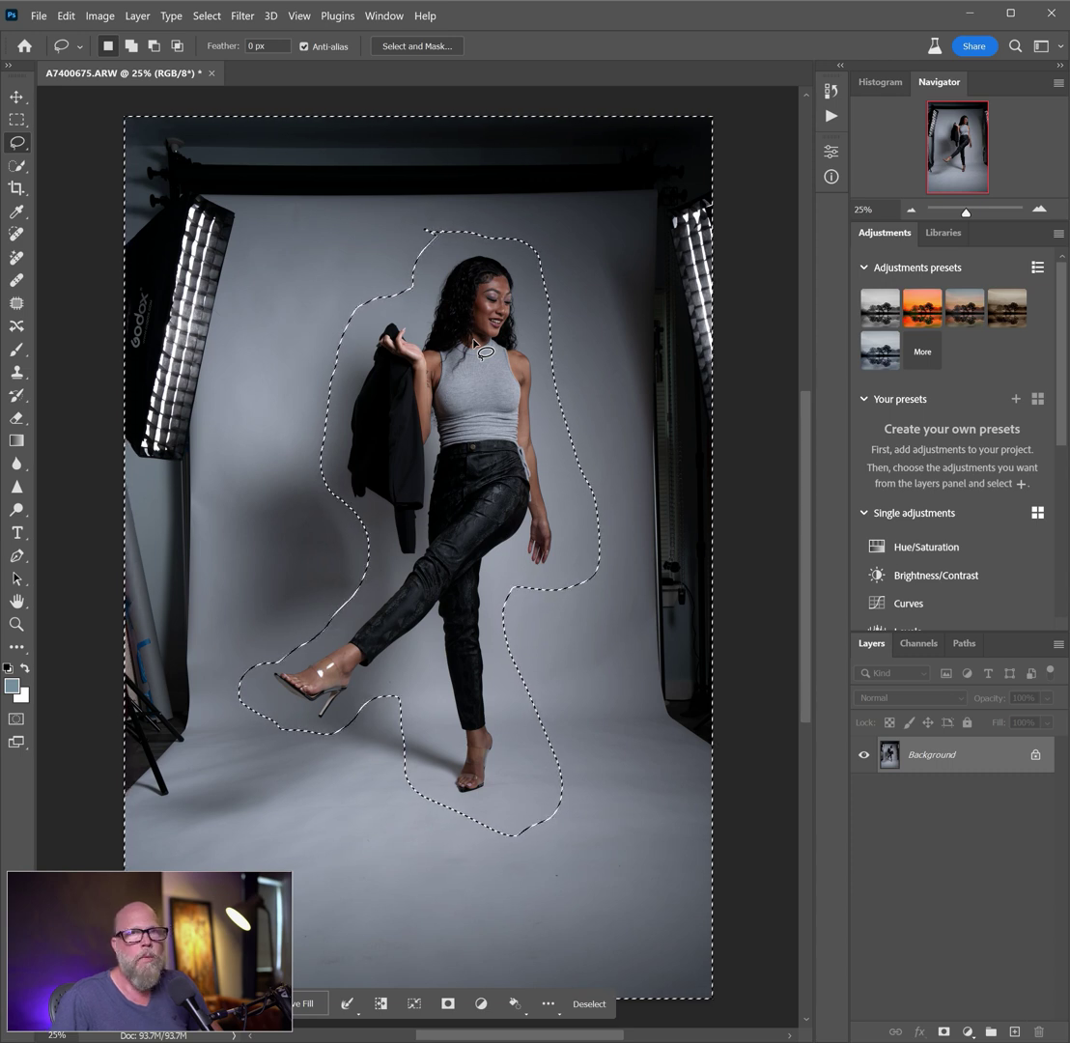
# Content-Aware fill the backdrop selection, then undo the messy result.
pyautogui.press('Delete')
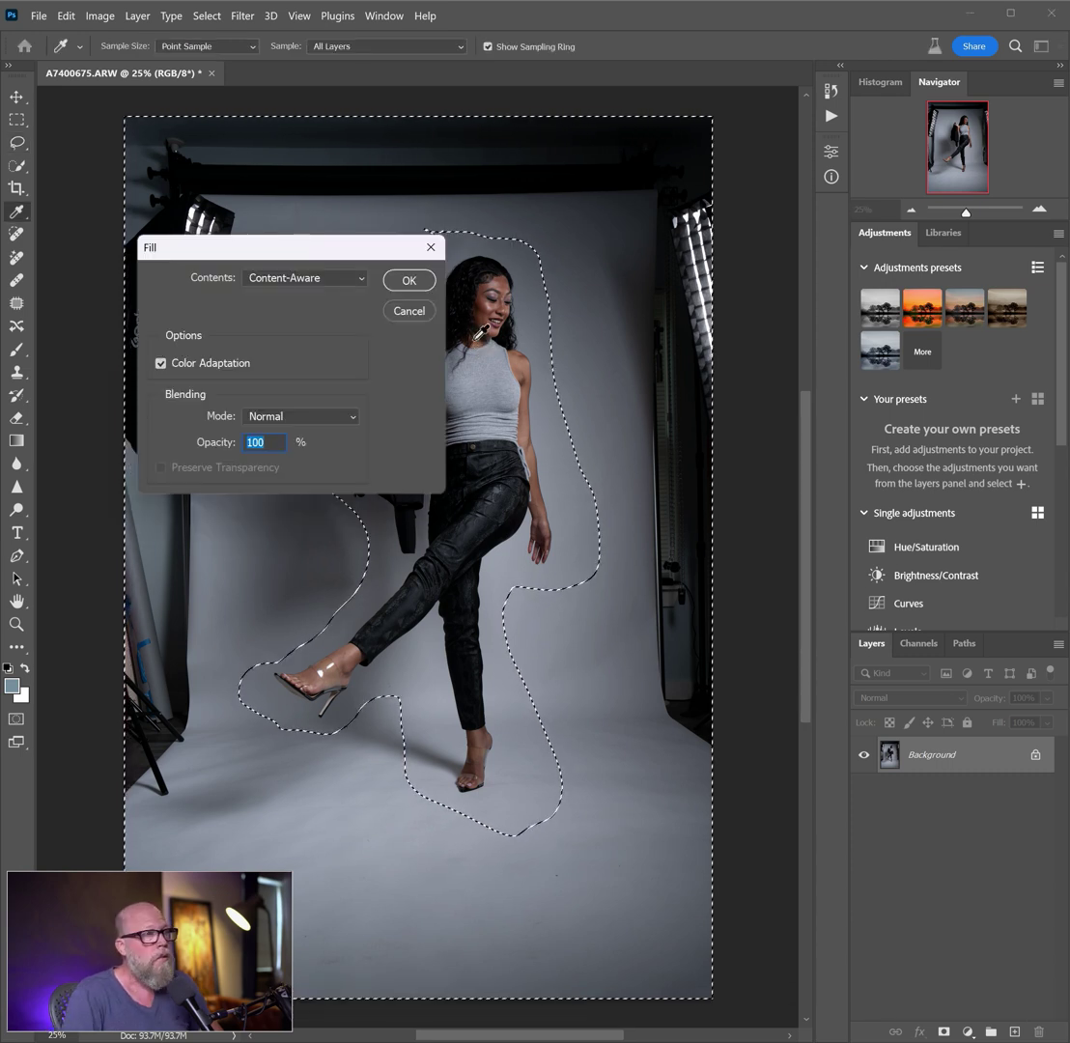
pyautogui.click(415, 283)
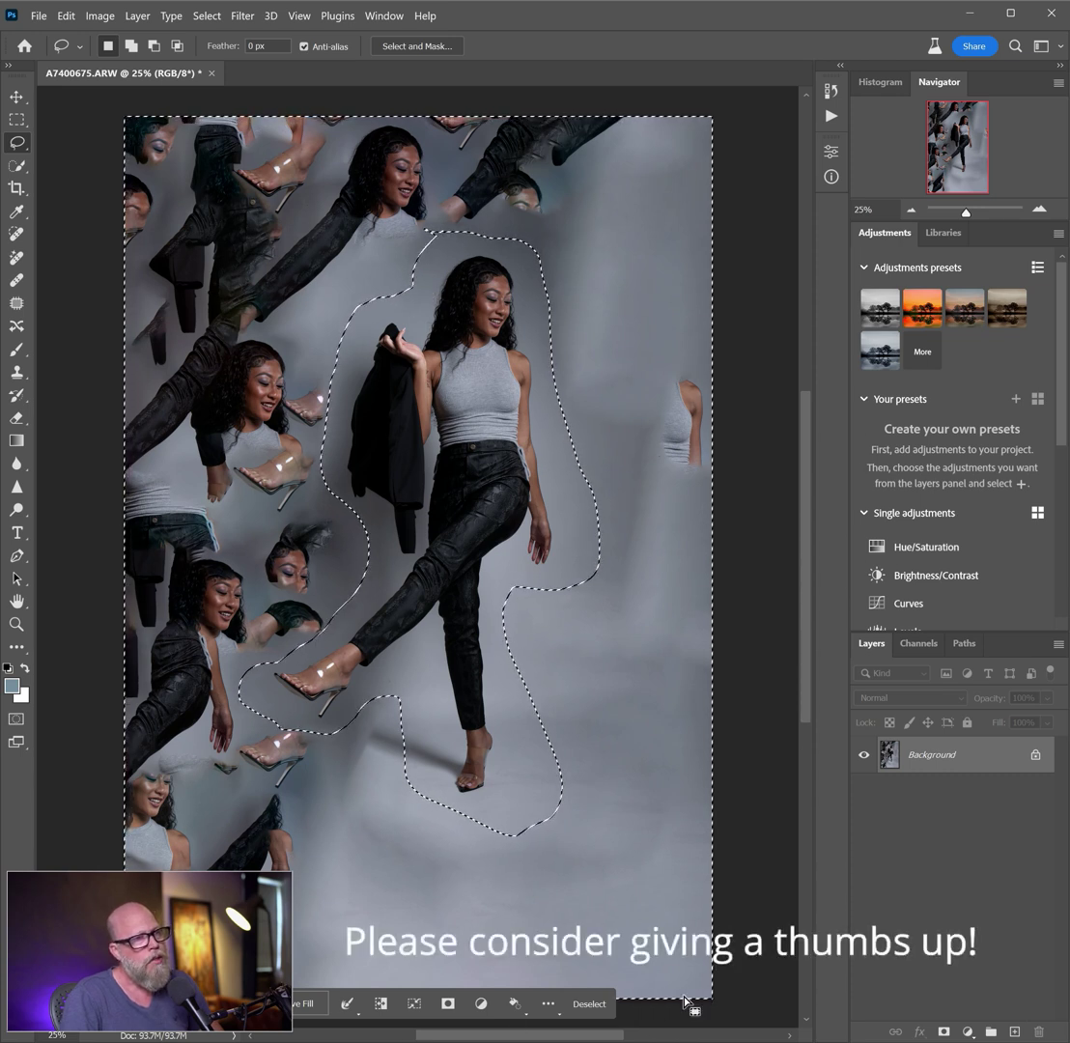
pyautogui.hotkey('ctrl', 'z')
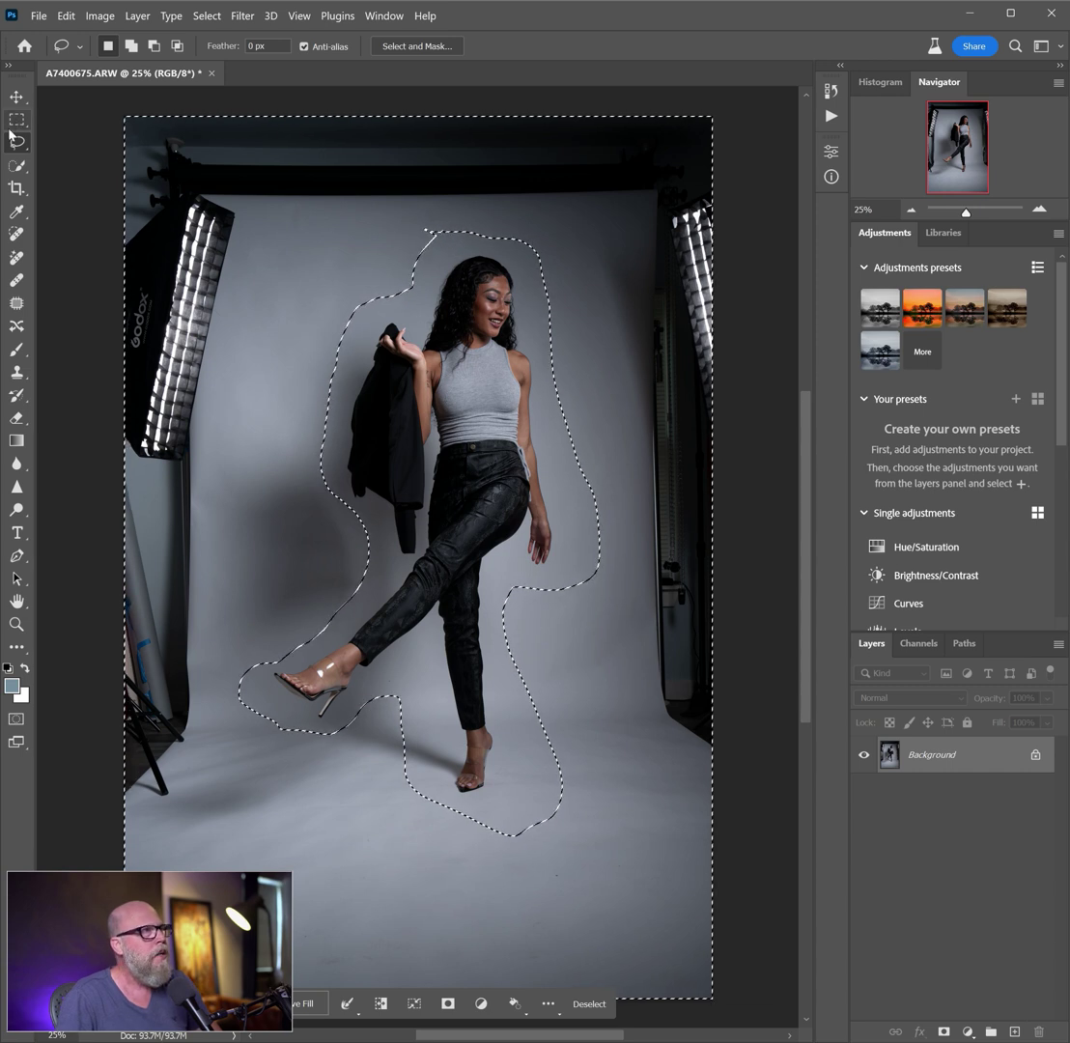
# Deselect, lasso a wide area around the model, and invert to select the studio surroundings.
pyautogui.hotkey('ctrl', 'd')
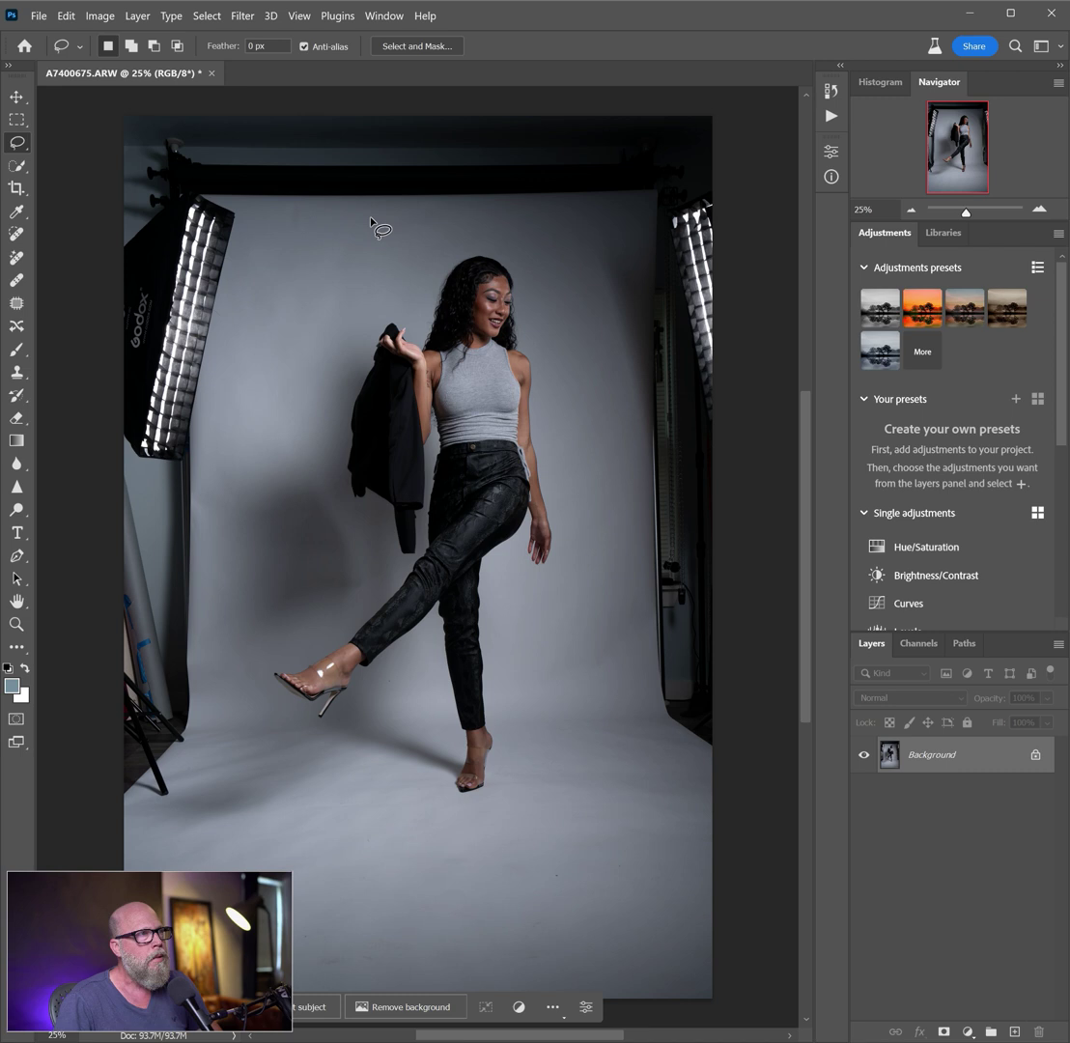
pyautogui.moveTo(259, 227)
pyautogui.mouseDown()
pyautogui.moveTo(215, 501)
pyautogui.moveTo(206, 758)
pyautogui.moveTo(189, 797)
pyautogui.moveTo(158, 817)
pyautogui.moveTo(181, 905)
pyautogui.moveTo(248, 948)
pyautogui.moveTo(443, 920)
pyautogui.moveTo(650, 919)
pyautogui.moveTo(658, 803)
pyautogui.moveTo(613, 636)
pyautogui.moveTo(616, 418)
pyautogui.moveTo(593, 284)
pyautogui.moveTo(566, 230)
pyautogui.moveTo(548, 210)
pyautogui.moveTo(259, 226)
pyautogui.moveTo(237, 207)
pyautogui.mouseUp()
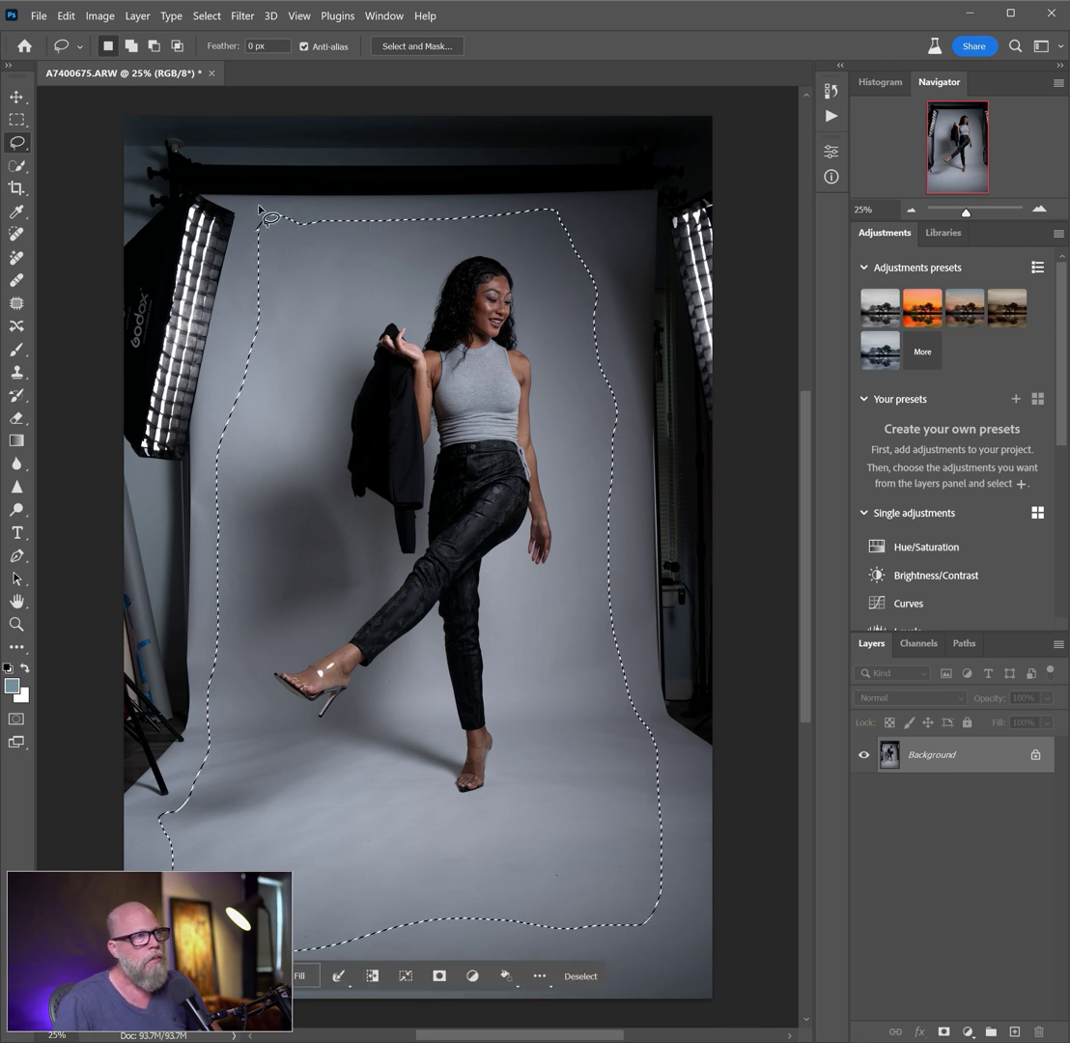
pyautogui.rightClick(429, 490)
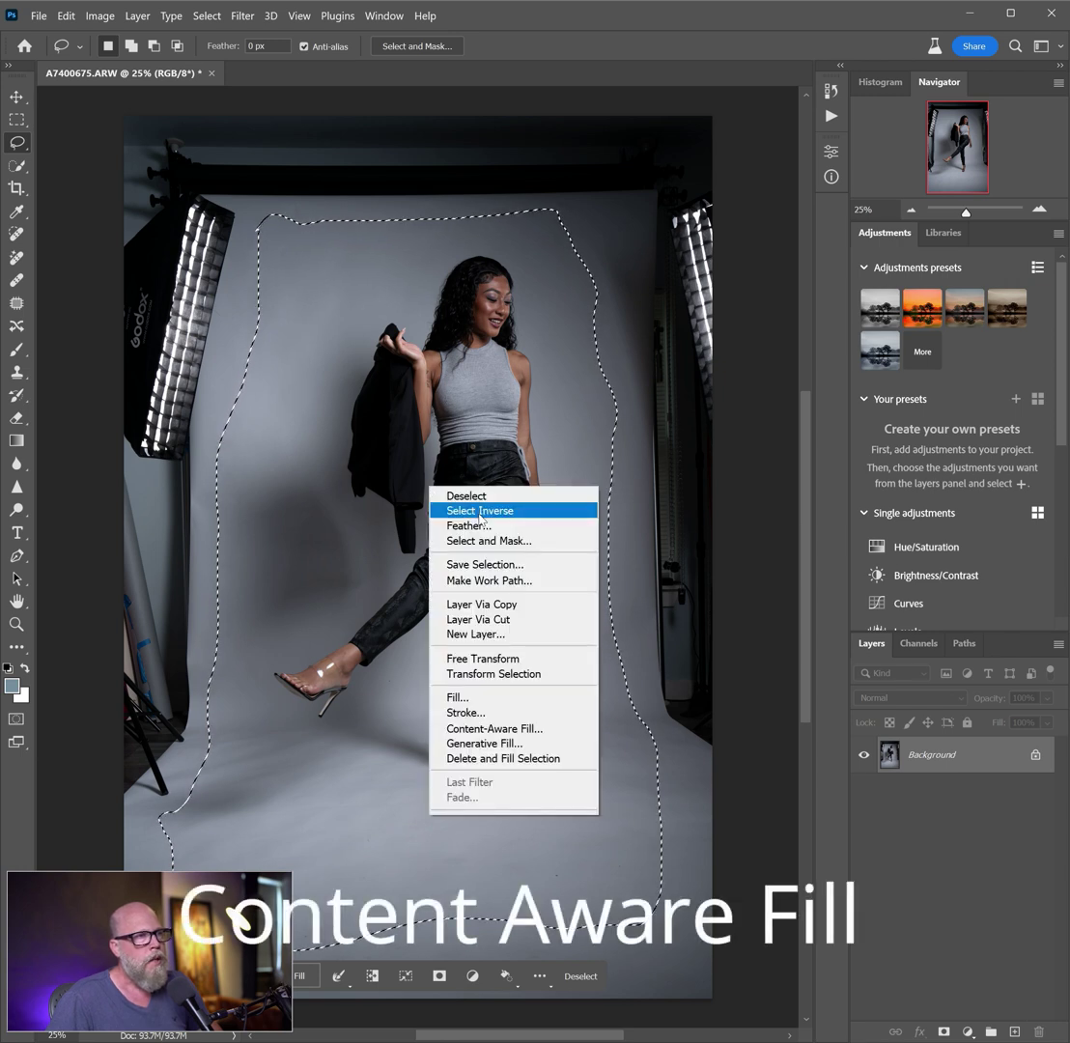
pyautogui.click(480, 513)
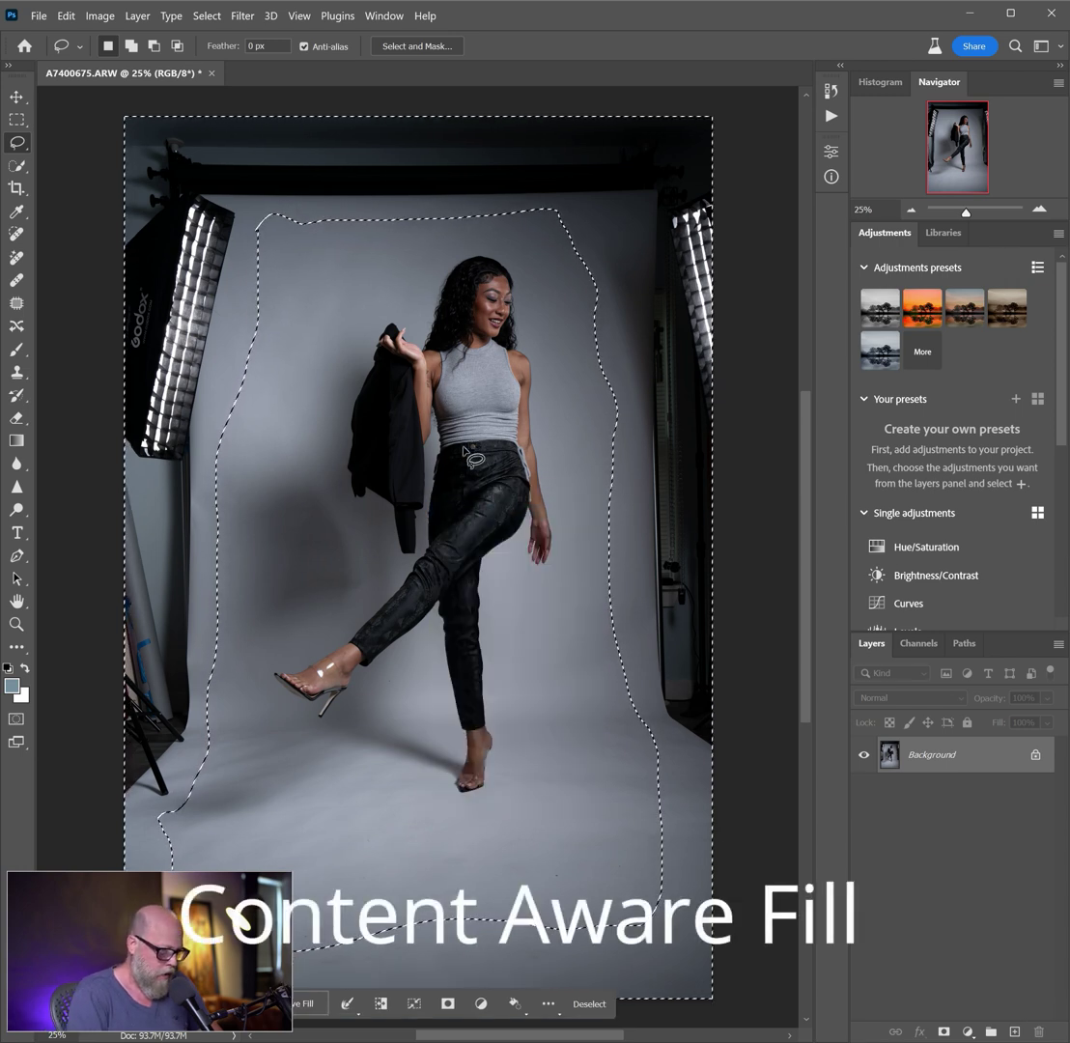
pyautogui.press('shift')
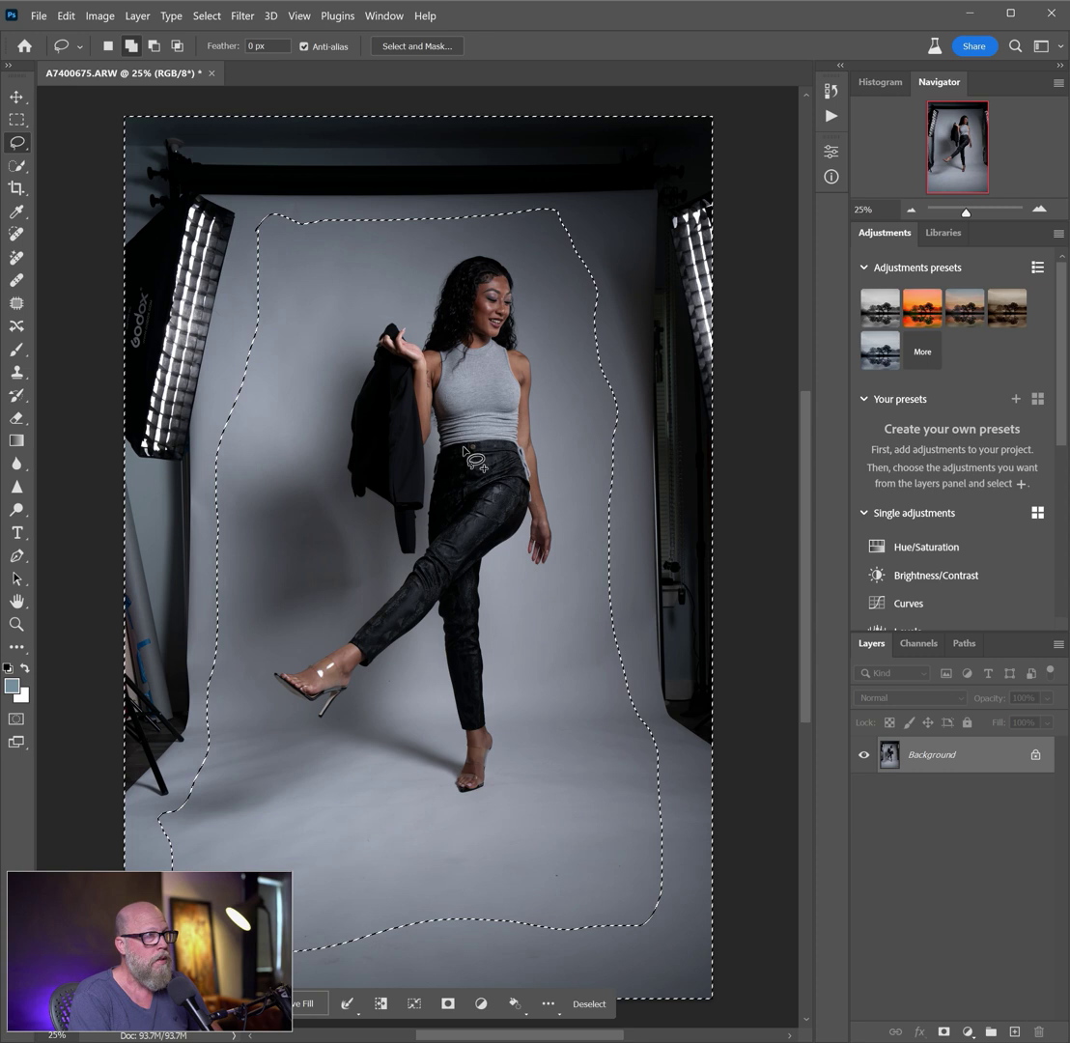
# Fill the surroundings with Content-Aware via Edit > Fill, then deselect.
pyautogui.click(66, 16)
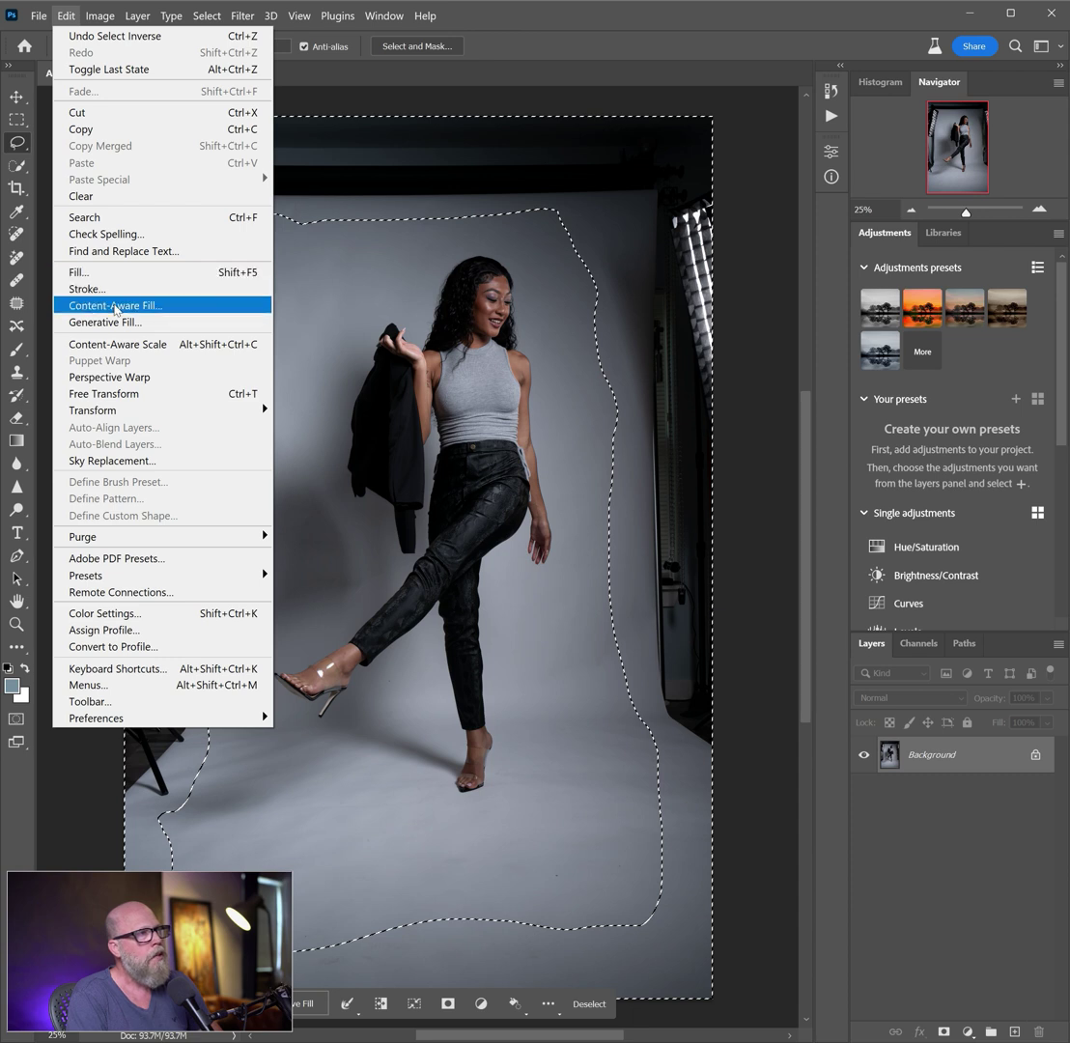
pyautogui.click(116, 279)
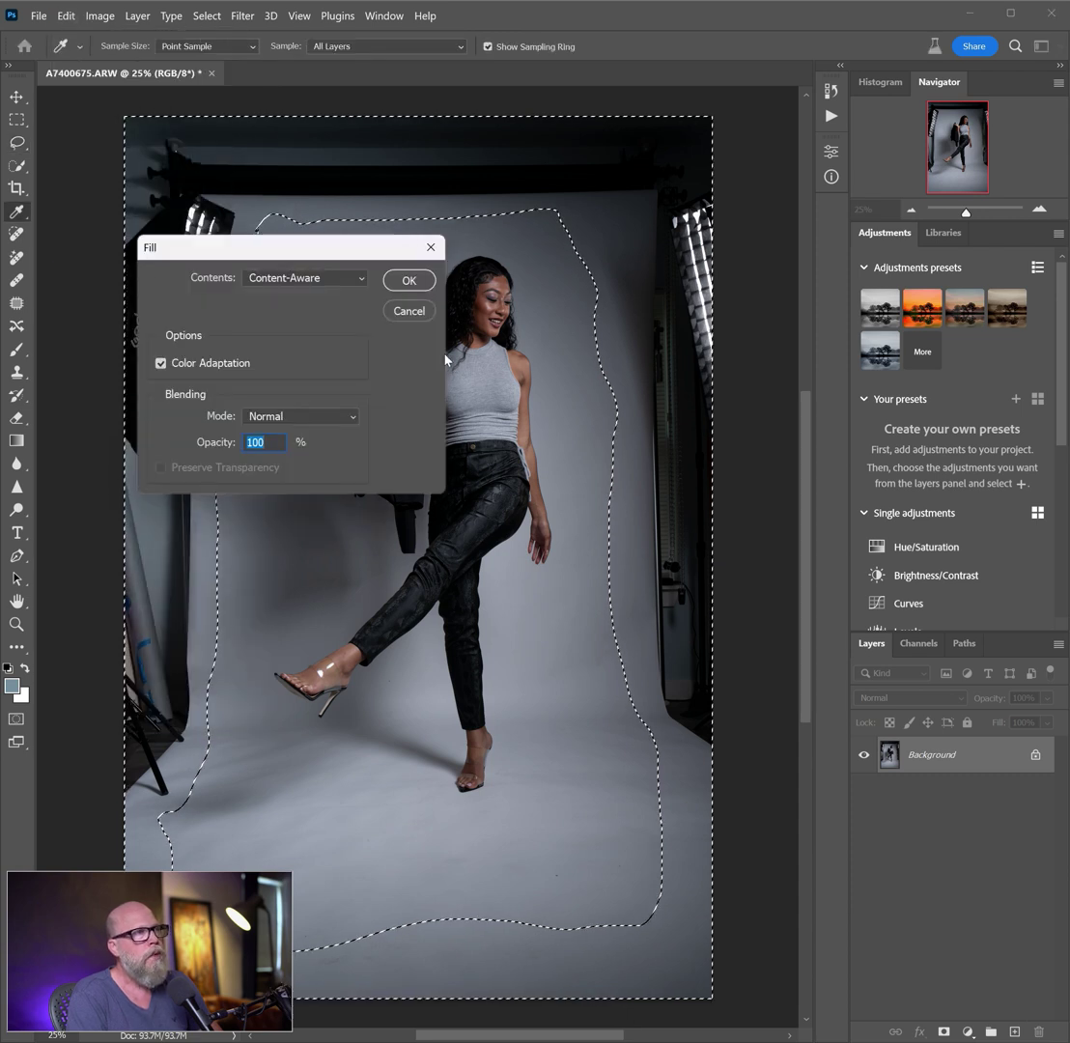
pyautogui.click(409, 281)
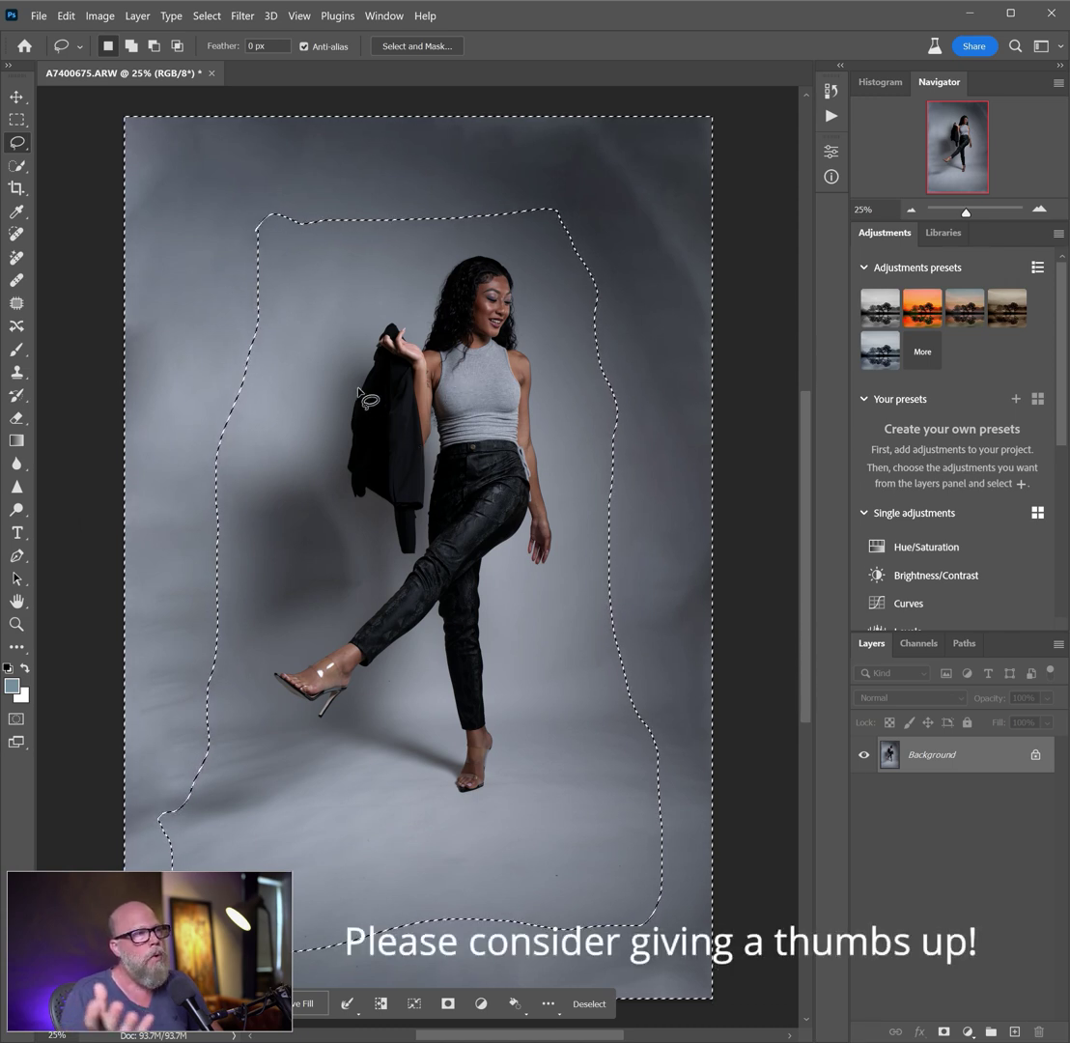
pyautogui.click(289, 268)
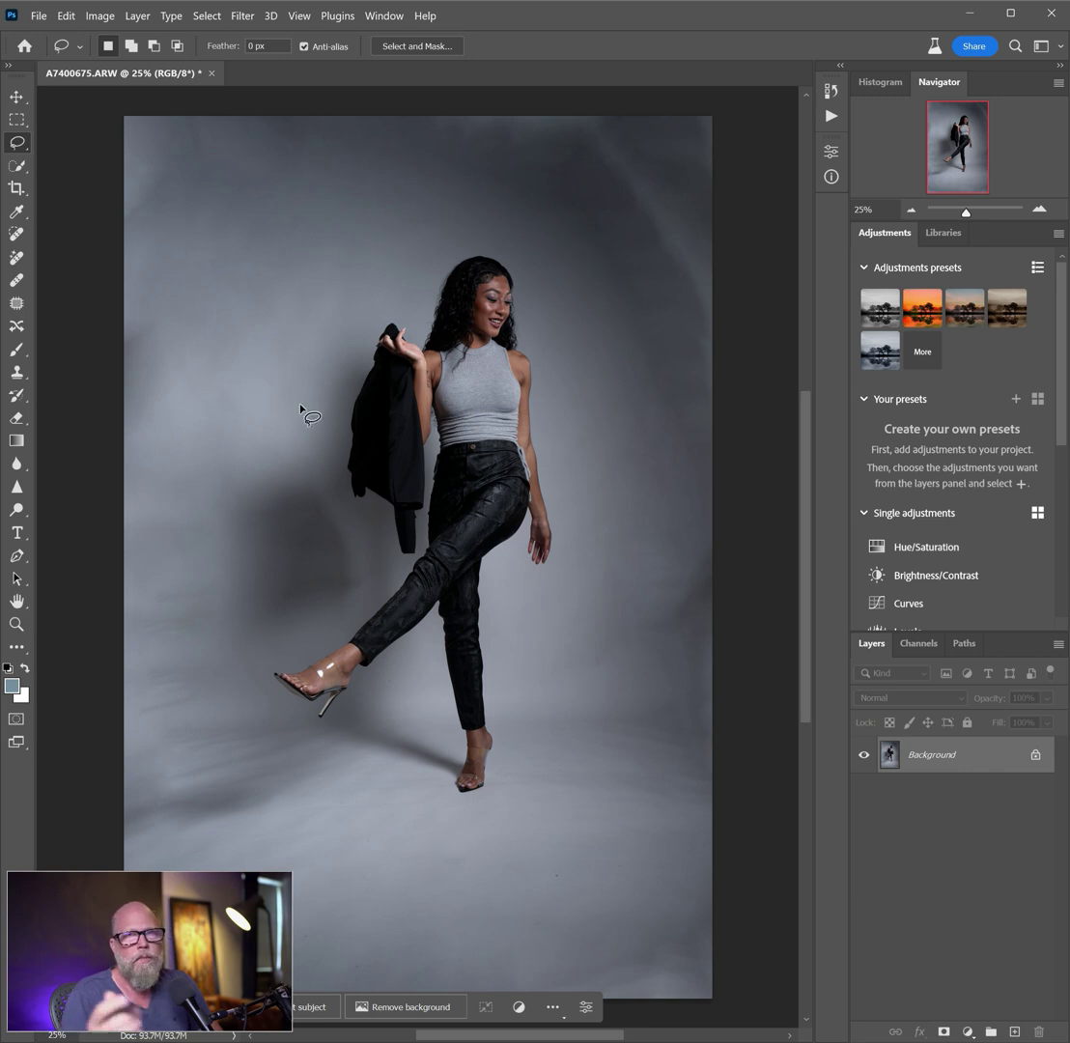
# With an enlarged Spot Healing Brush, paint out dark patches at top-left, right edge and bottom-right.
pyautogui.click(17, 234)
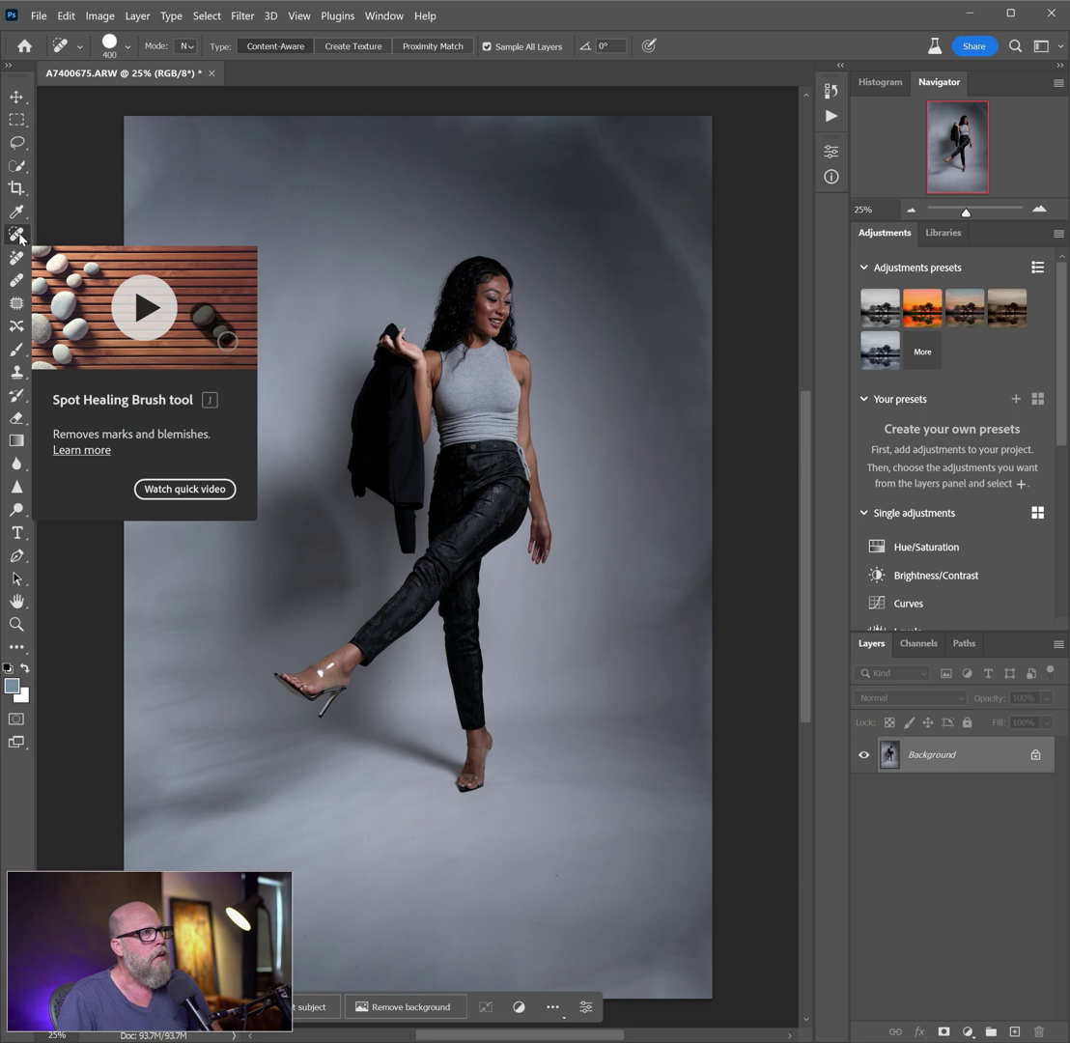
pyautogui.press(']')
pyautogui.press(']')
pyautogui.press(']')
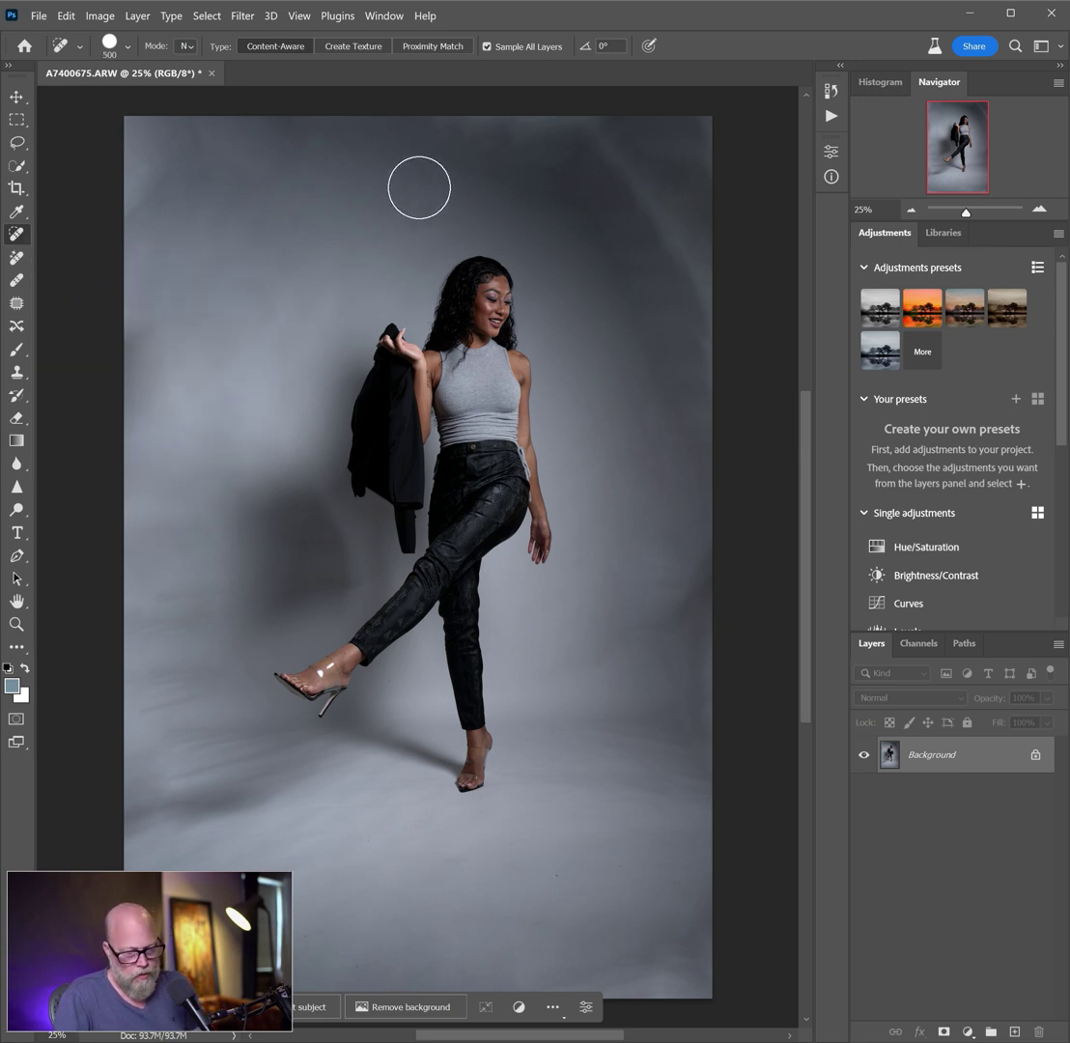
pyautogui.press(']')
pyautogui.press(']')
pyautogui.press(']')
pyautogui.press(']')
pyautogui.moveTo(221, 147); pyautogui.dragTo(116, 241)
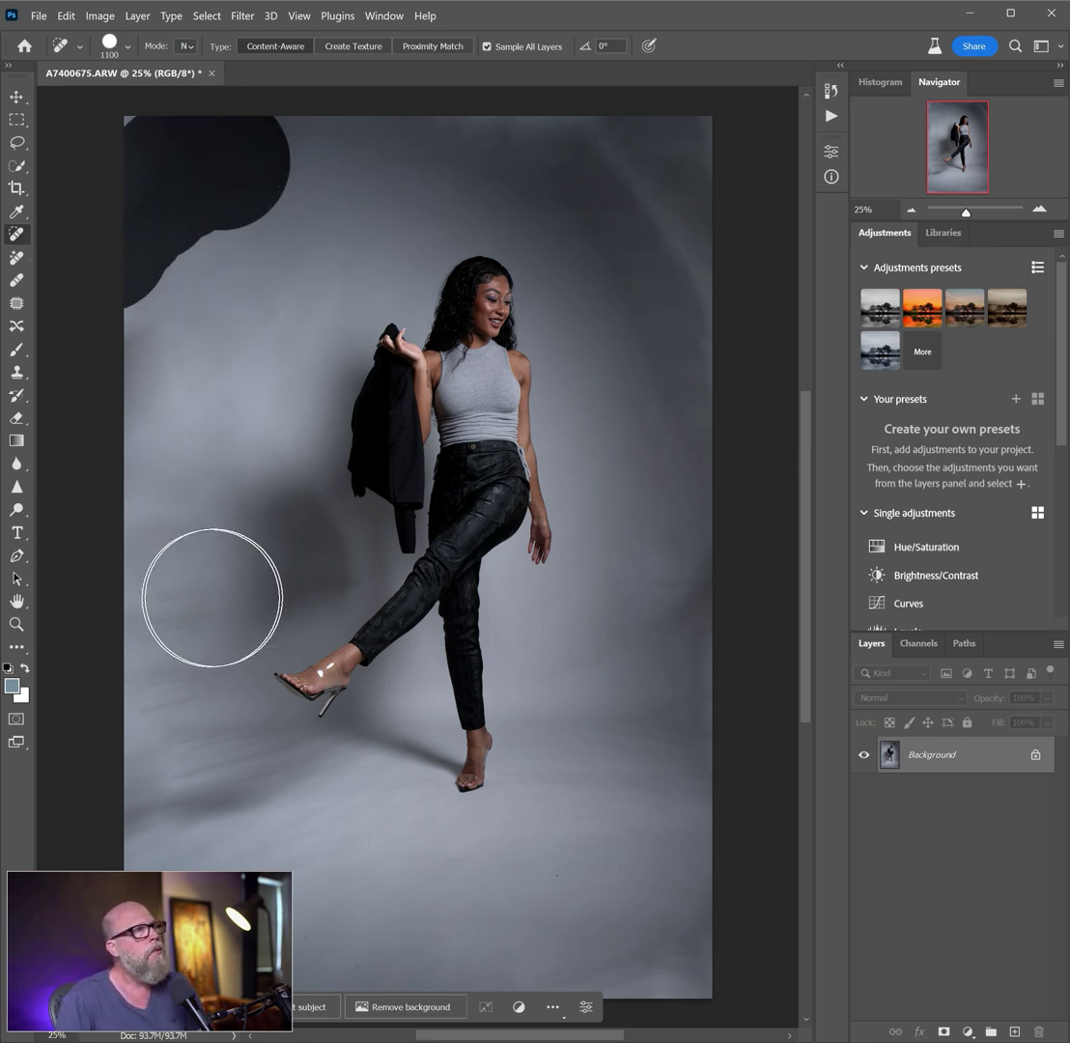
pyautogui.moveTo(145, 145); pyautogui.dragTo(325, 143)
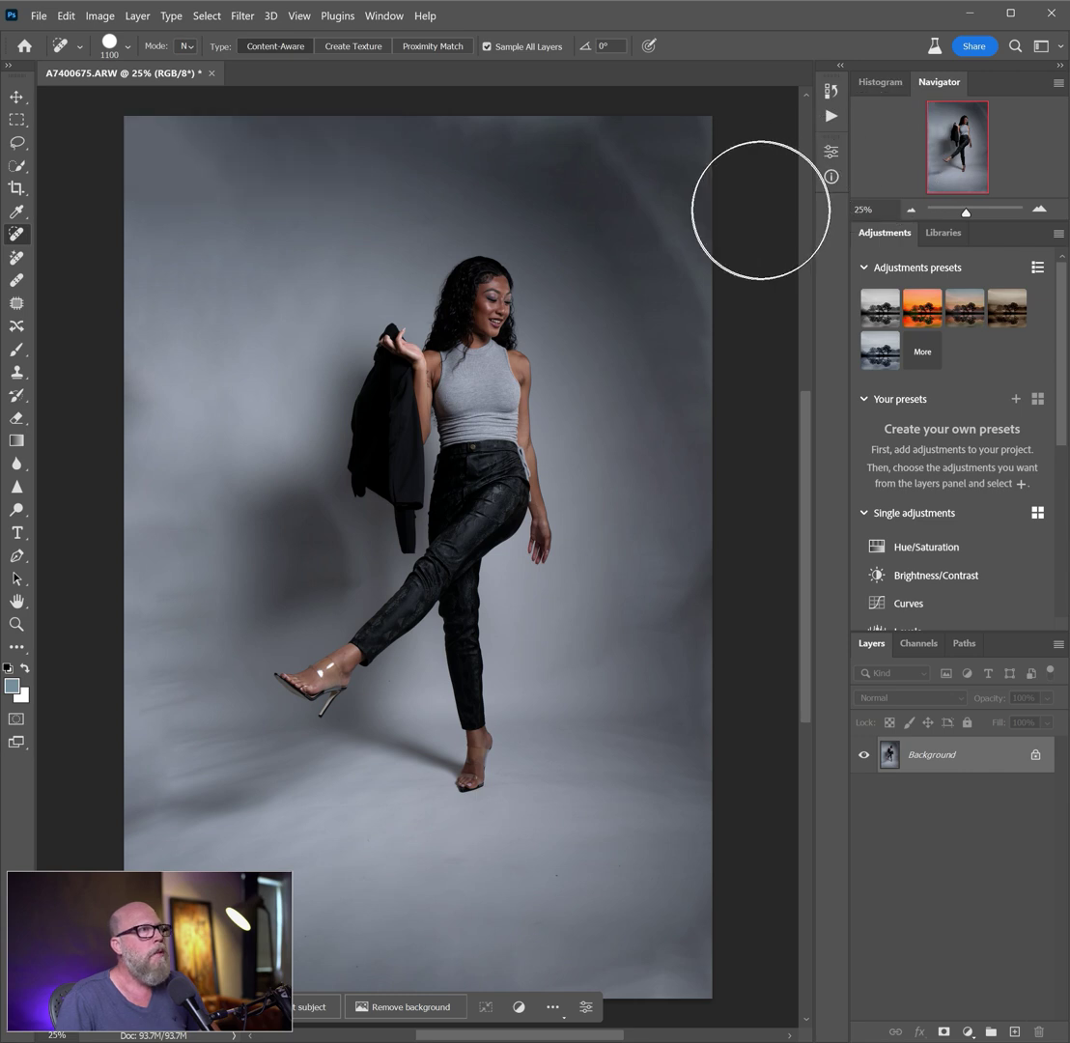
pyautogui.moveTo(695, 199)
pyautogui.mouseDown()
pyautogui.moveTo(745, 337)
pyautogui.moveTo(755, 585)
pyautogui.mouseUp()
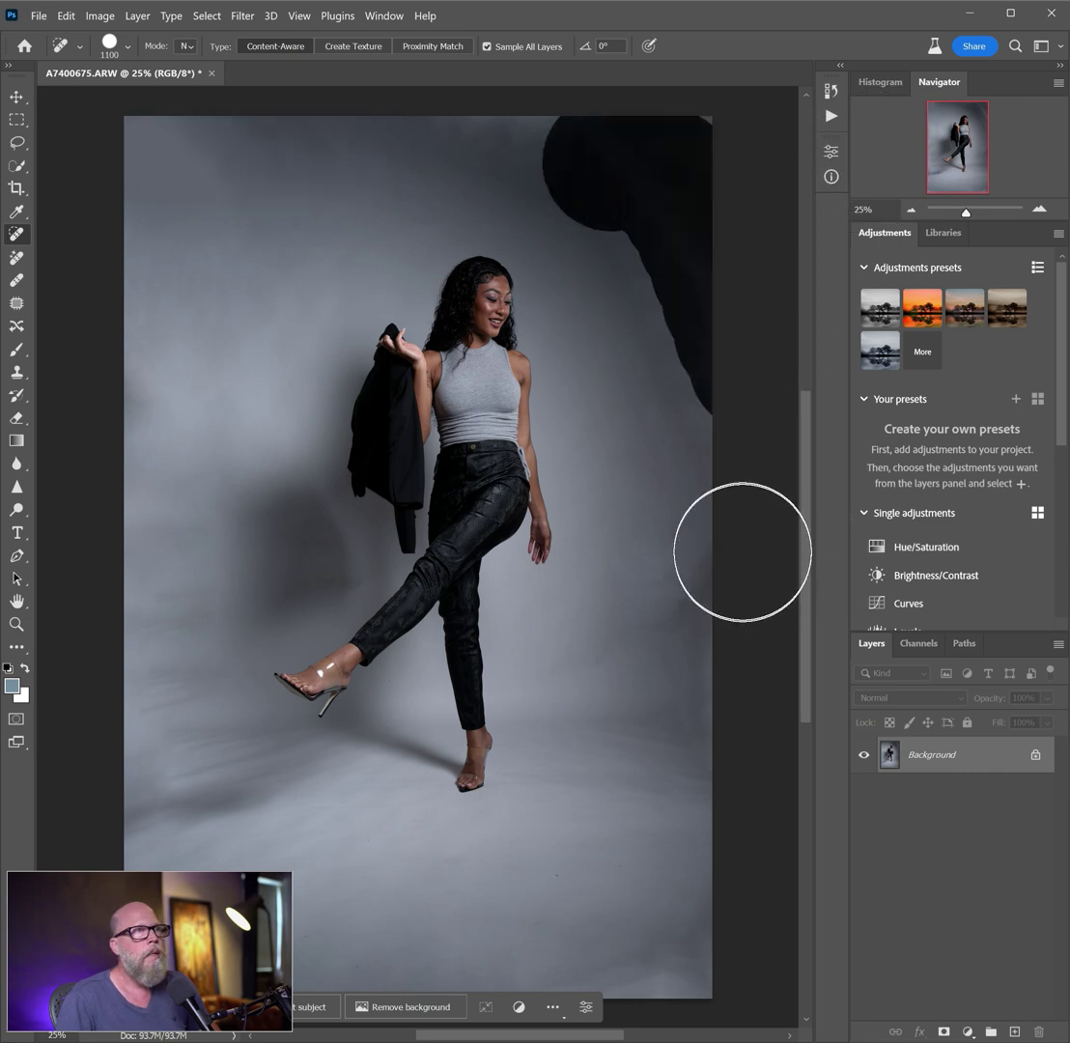
pyautogui.moveTo(742, 551); pyautogui.dragTo(690, 422)
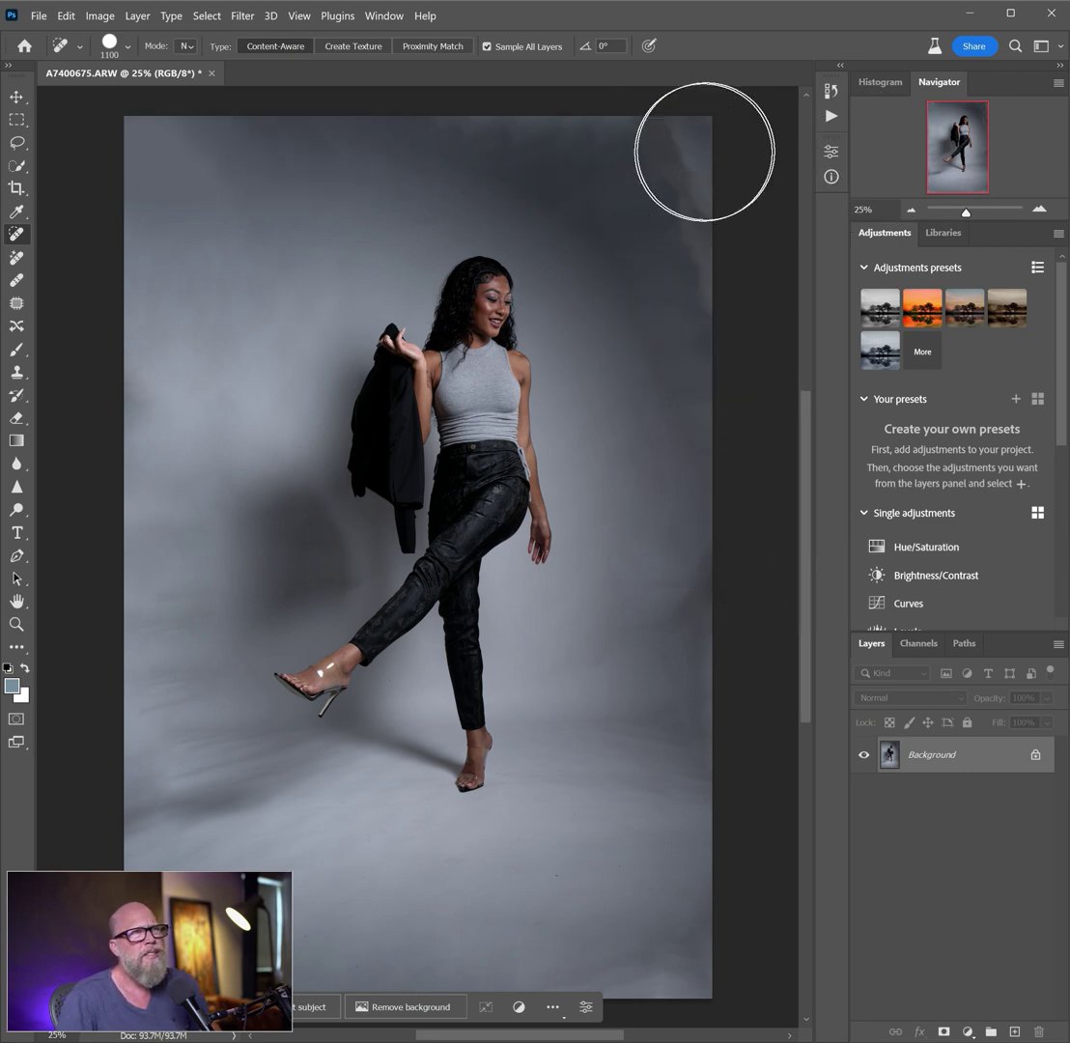
pyautogui.moveTo(705, 152)
pyautogui.mouseDown()
pyautogui.moveTo(649, 192)
pyautogui.moveTo(677, 418)
pyautogui.moveTo(705, 437)
pyautogui.mouseUp()
pyautogui.moveTo(644, 922); pyautogui.dragTo(689, 971)
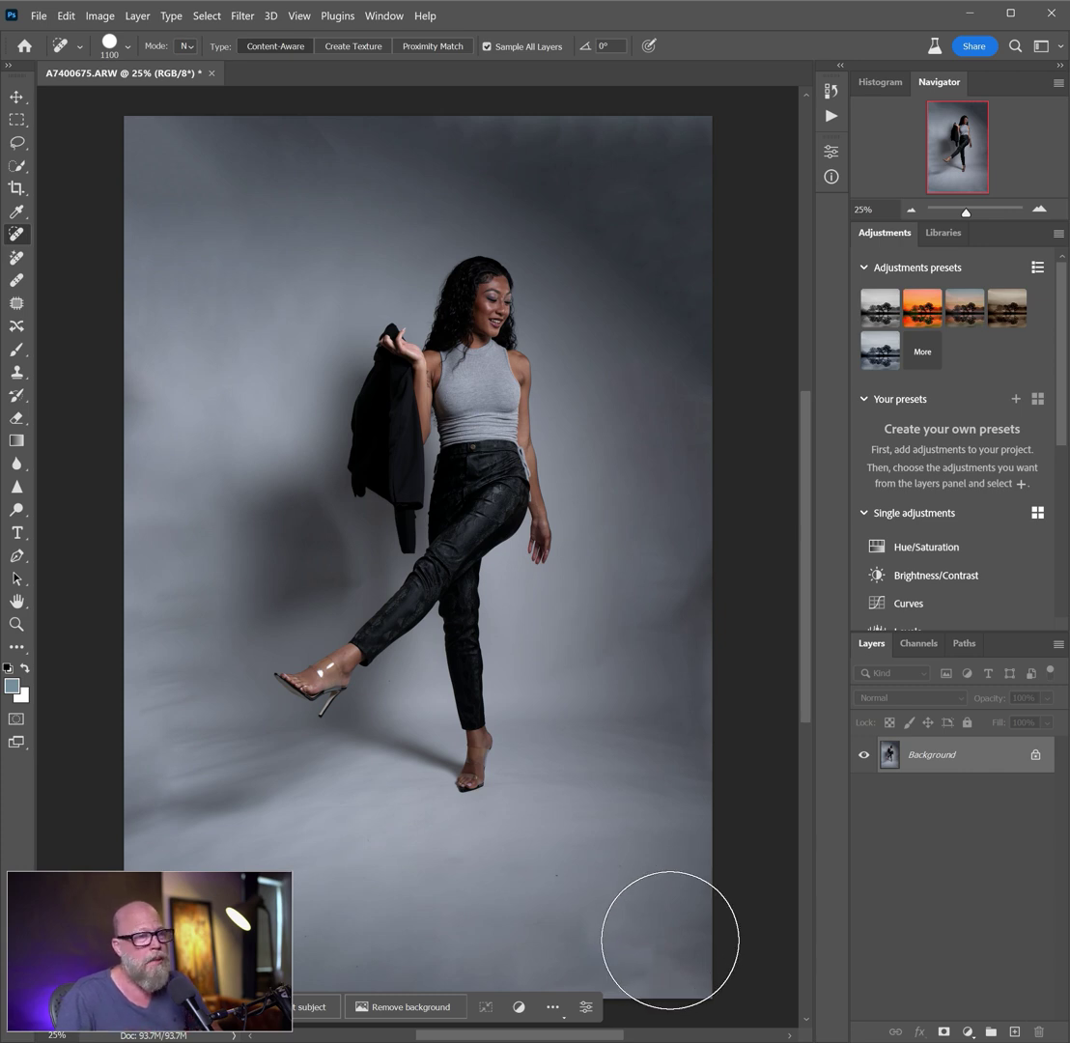
# Heal a dark spot, then Content-Aware fill a lassoed upper-right corner and deselect.
pyautogui.click(585, 943)
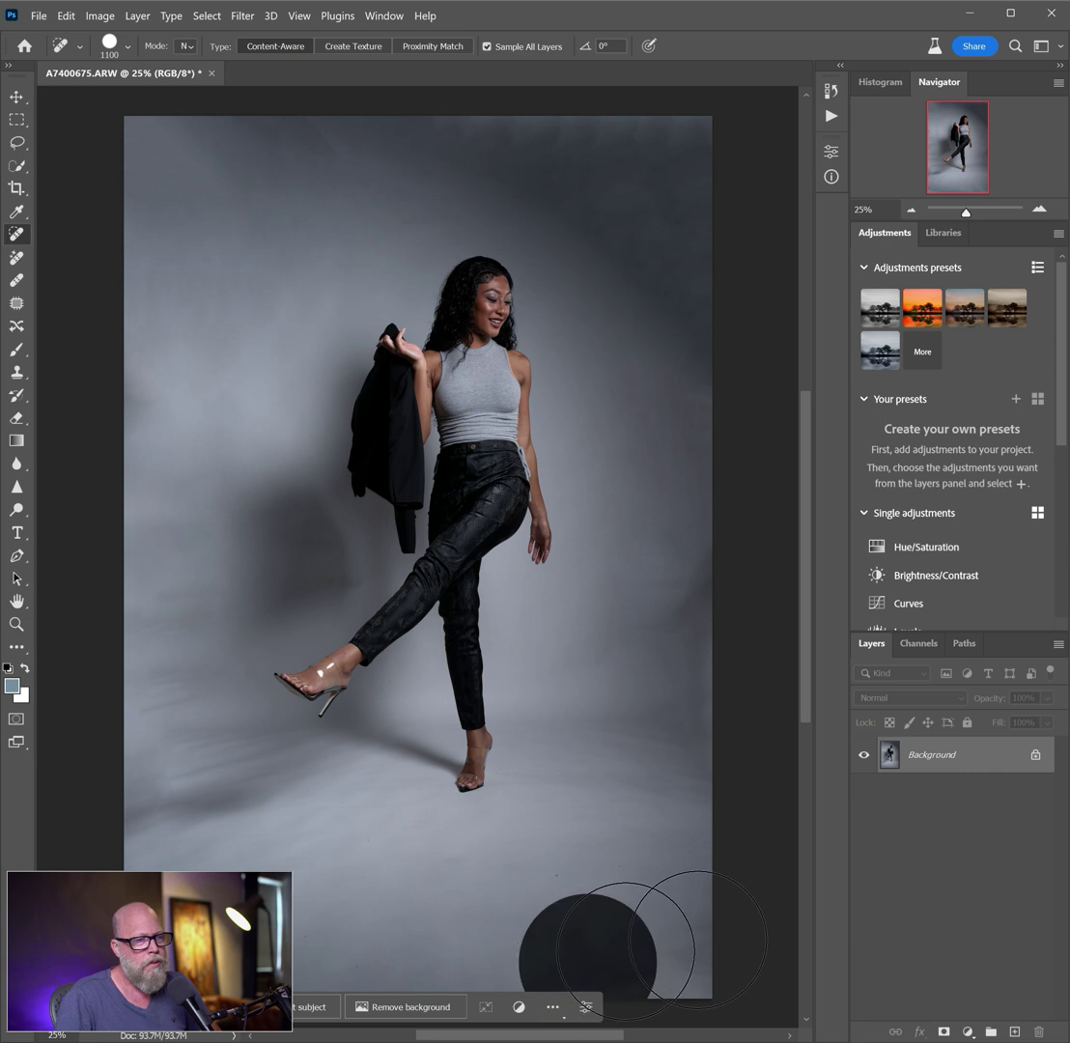
pyautogui.click(17, 145)
pyautogui.moveTo(373, 116)
pyautogui.mouseDown()
pyautogui.moveTo(434, 173)
pyautogui.moveTo(522, 208)
pyautogui.moveTo(716, 363)
pyautogui.moveTo(736, 260)
pyautogui.moveTo(726, 96)
pyautogui.mouseUp()
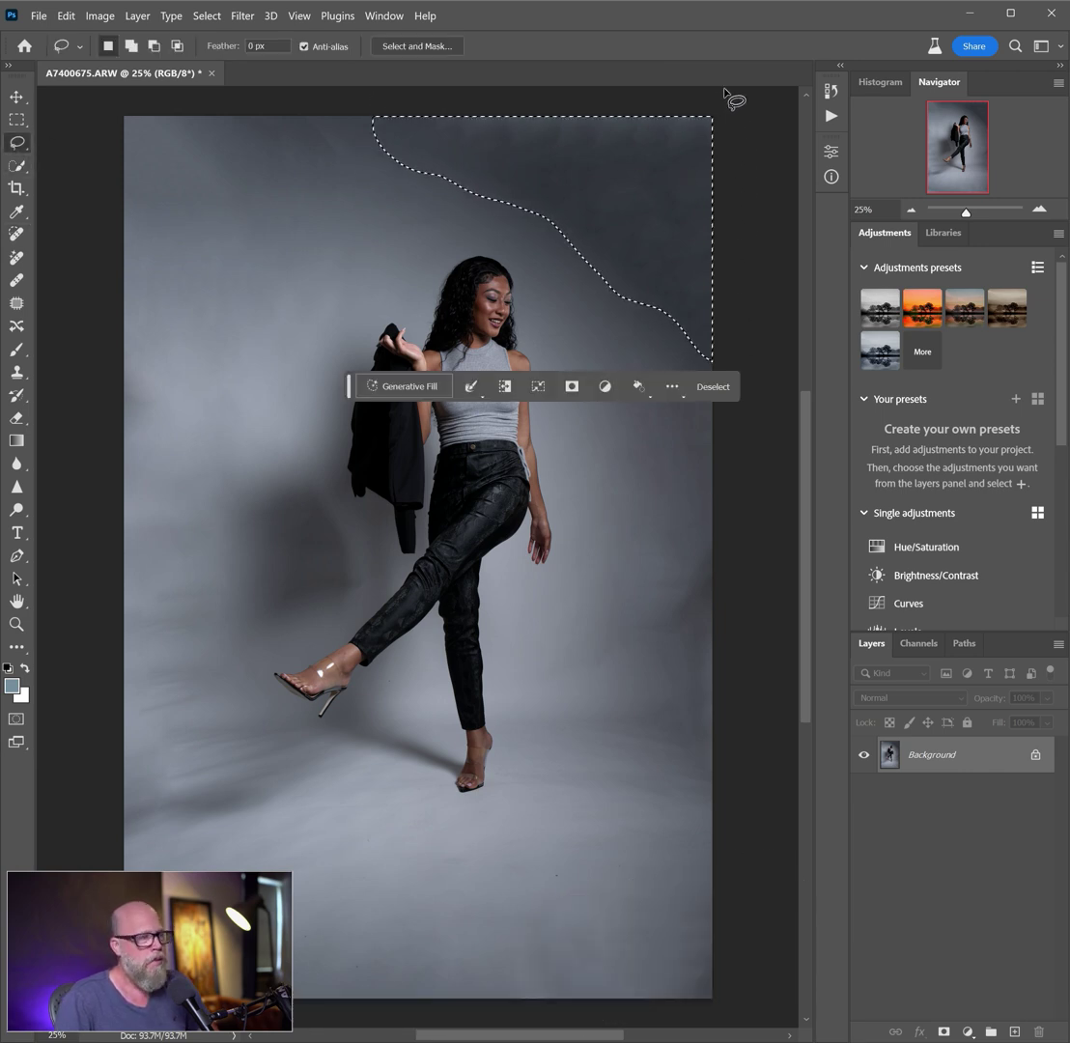
pyautogui.press('shift')
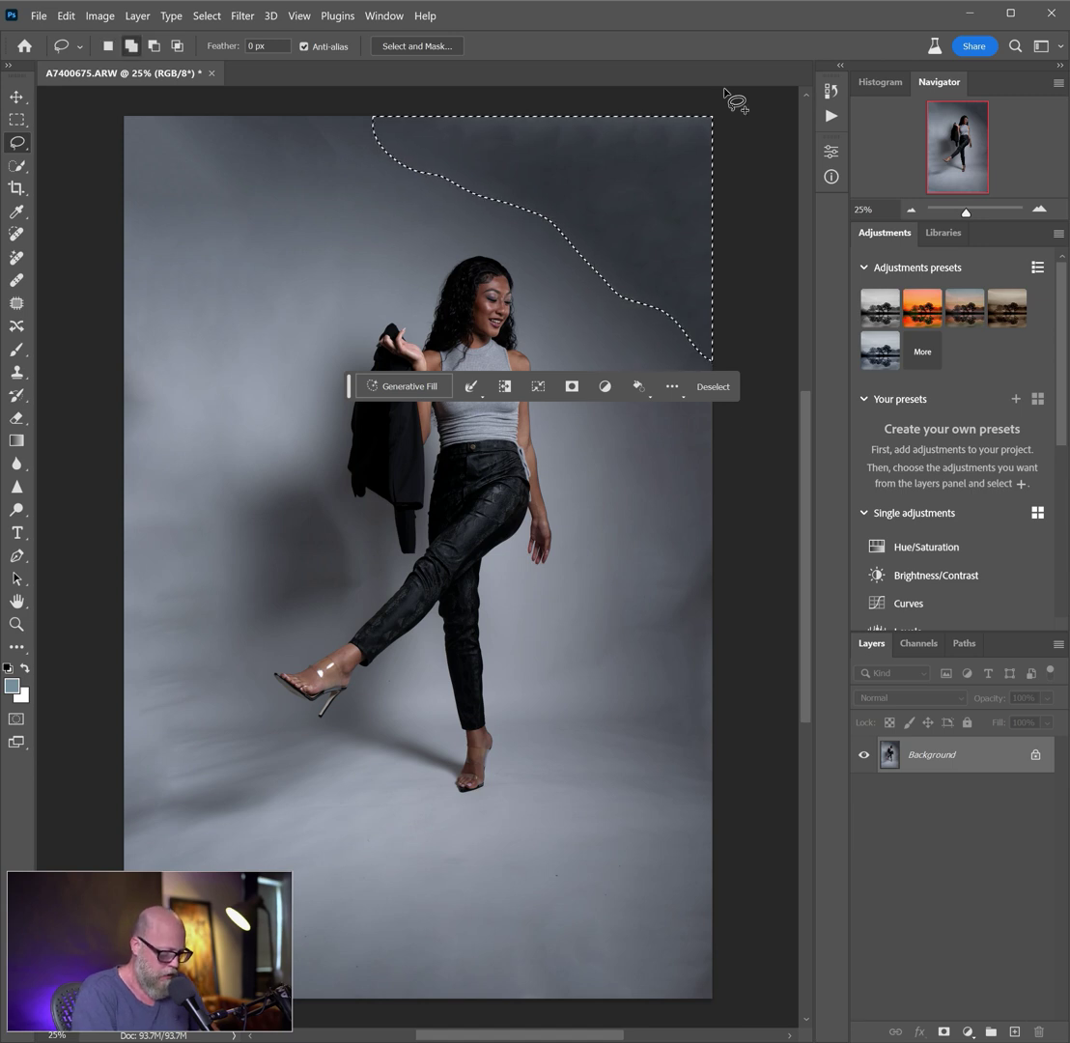
pyautogui.hotkey('shift', 'BackSpace')
pyautogui.press('Return')
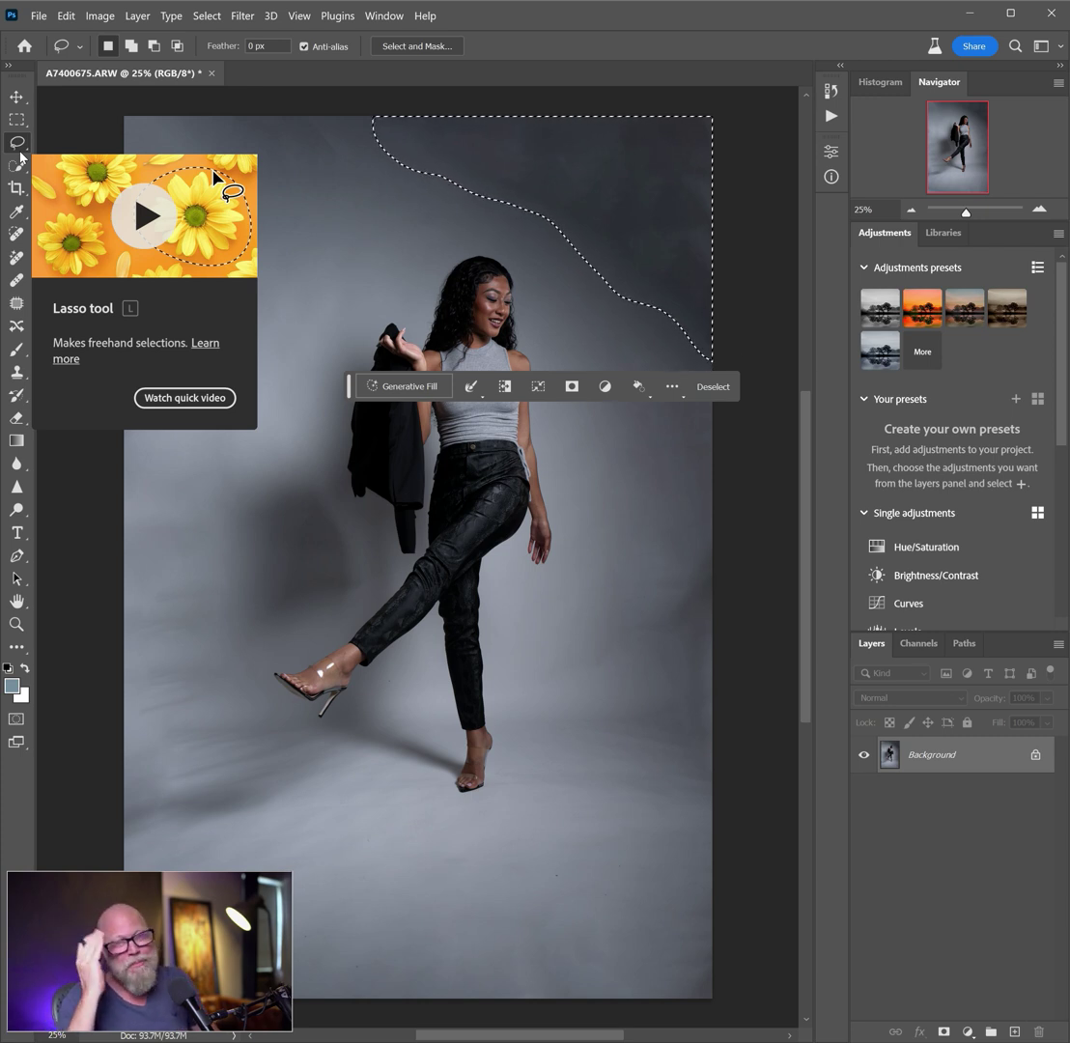
pyautogui.hotkey('ctrl', 'd')
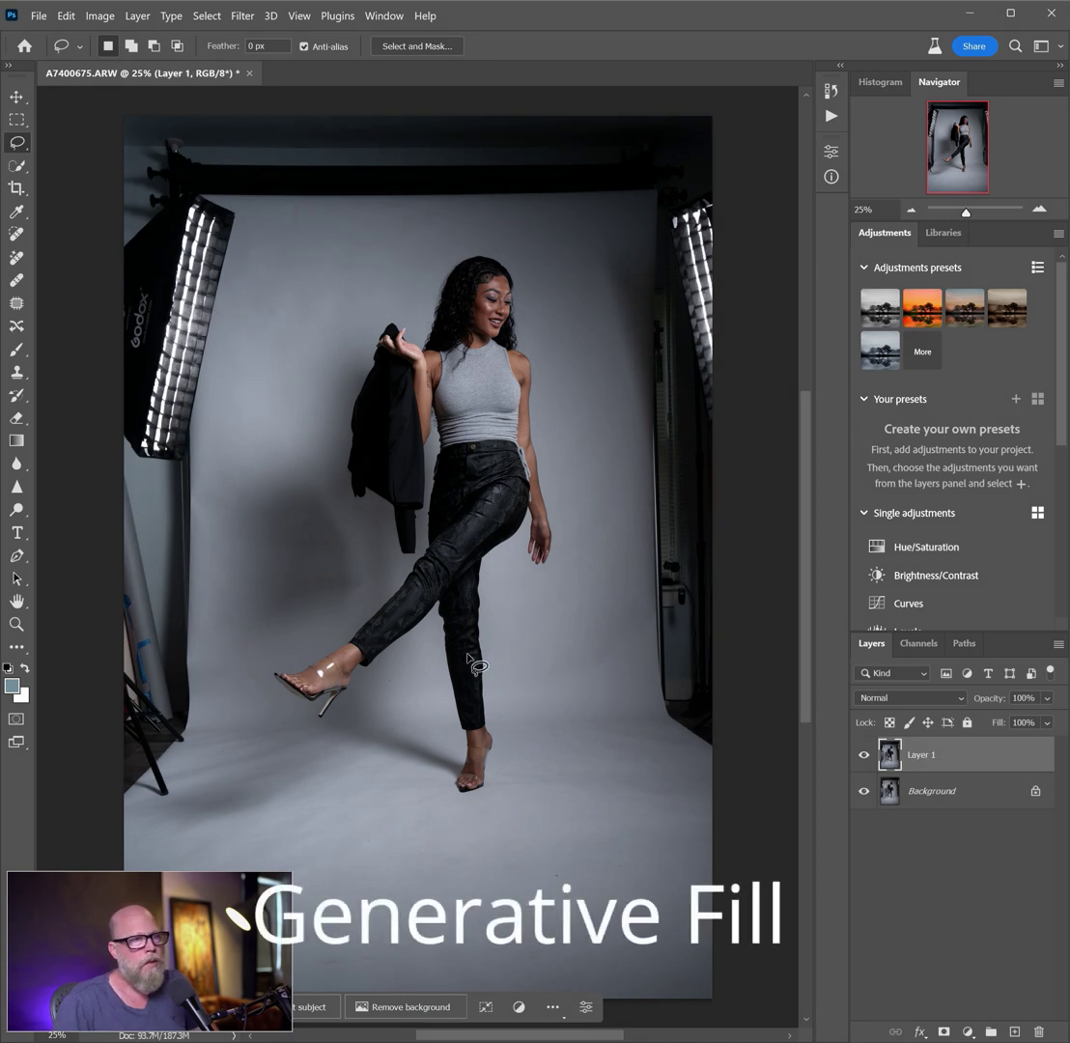
# Make Layer 1 active, lasso loosely around the model, and invert the selection.
pyautogui.click(932, 810)
pyautogui.click(922, 763)
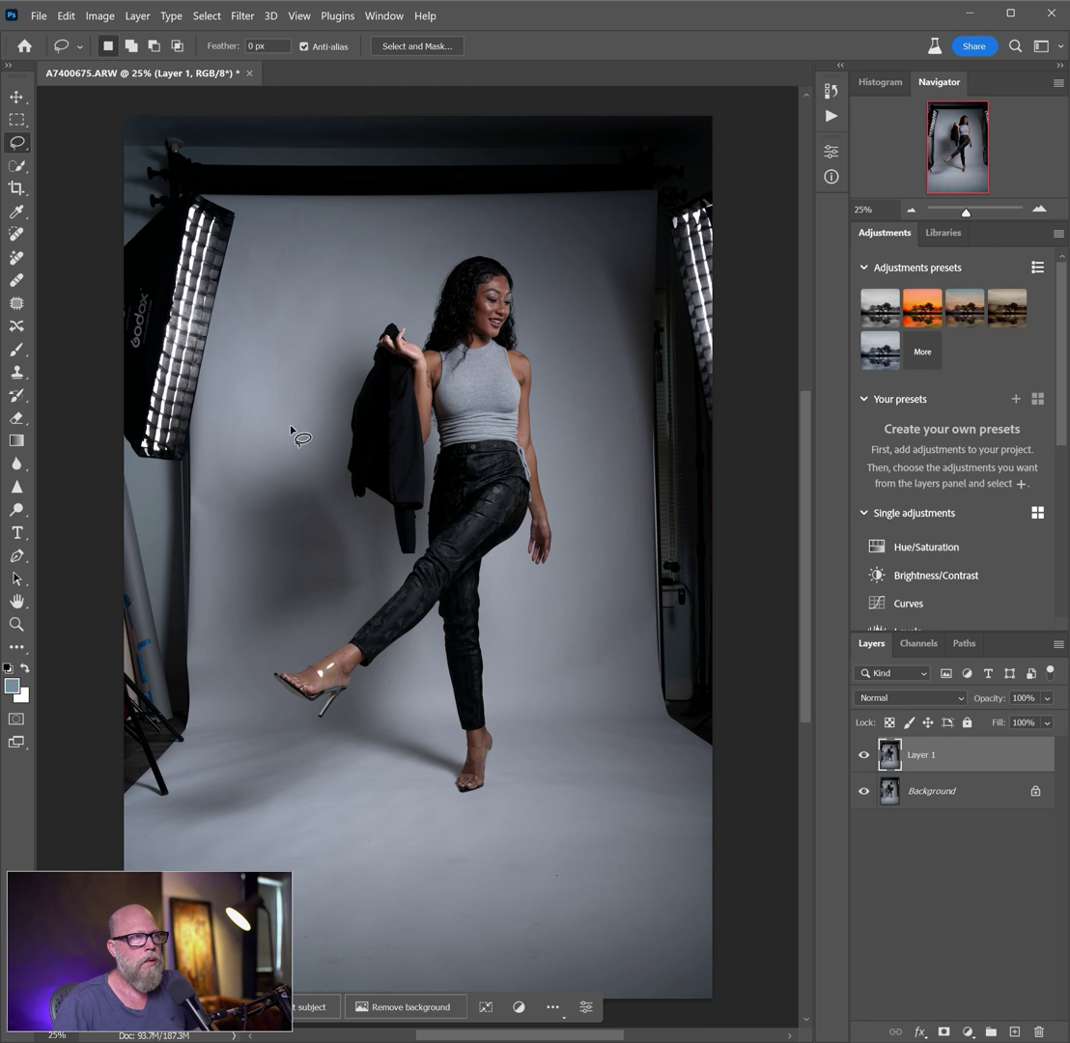
pyautogui.moveTo(435, 239)
pyautogui.mouseDown()
pyautogui.moveTo(399, 303)
pyautogui.moveTo(357, 315)
pyautogui.moveTo(337, 378)
pyautogui.moveTo(326, 468)
pyautogui.moveTo(366, 536)
pyautogui.moveTo(361, 583)
pyautogui.moveTo(333, 620)
pyautogui.moveTo(259, 666)
pyautogui.moveTo(253, 708)
pyautogui.moveTo(298, 723)
pyautogui.moveTo(324, 750)
pyautogui.moveTo(361, 718)
pyautogui.moveTo(381, 729)
pyautogui.moveTo(401, 784)
pyautogui.moveTo(438, 827)
pyautogui.moveTo(528, 812)
pyautogui.moveTo(515, 604)
pyautogui.moveTo(575, 598)
pyautogui.moveTo(589, 496)
pyautogui.moveTo(538, 267)
pyautogui.moveTo(511, 234)
pyautogui.moveTo(463, 225)
pyautogui.moveTo(437, 241)
pyautogui.moveTo(433, 208)
pyautogui.moveTo(430, 237)
pyautogui.mouseUp()
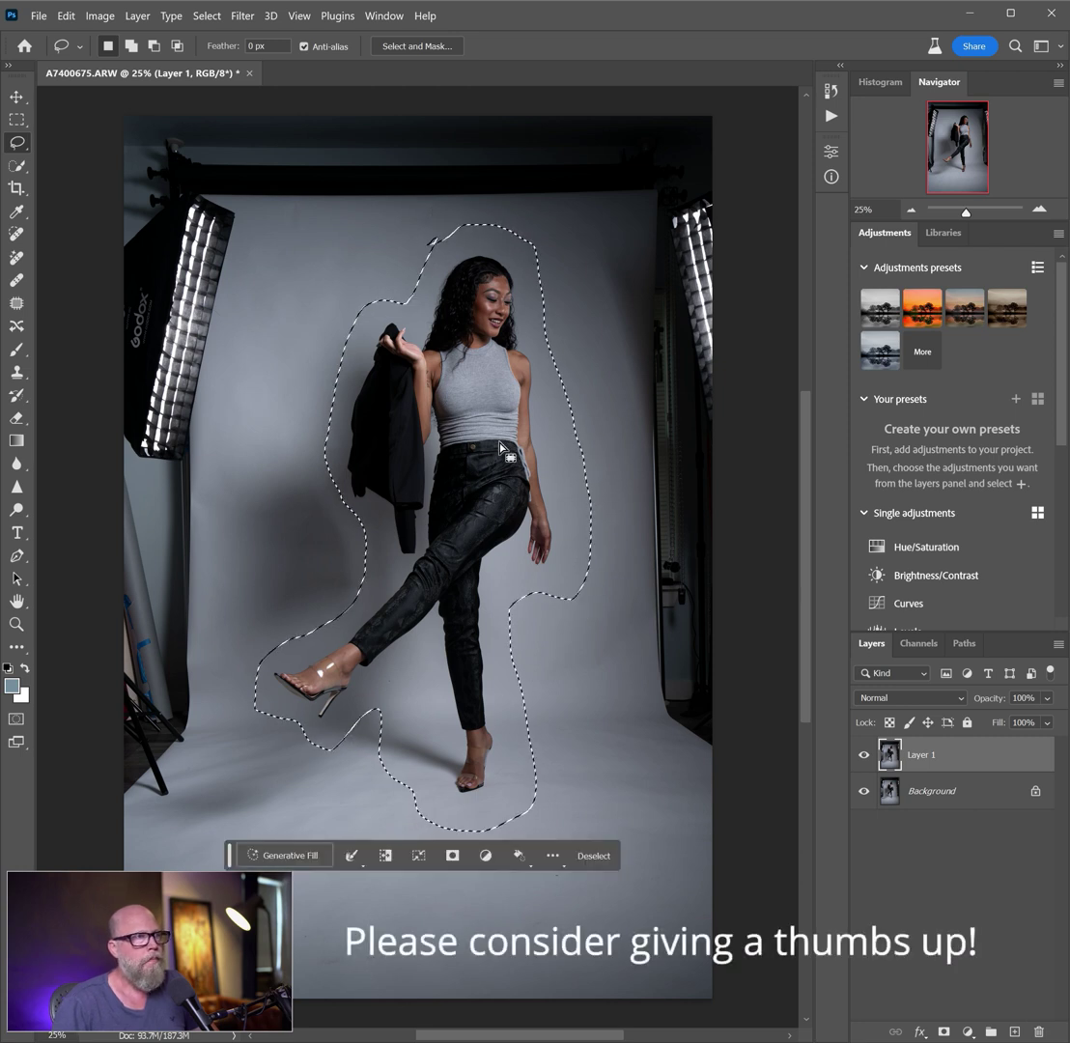
pyautogui.rightClick(512, 436)
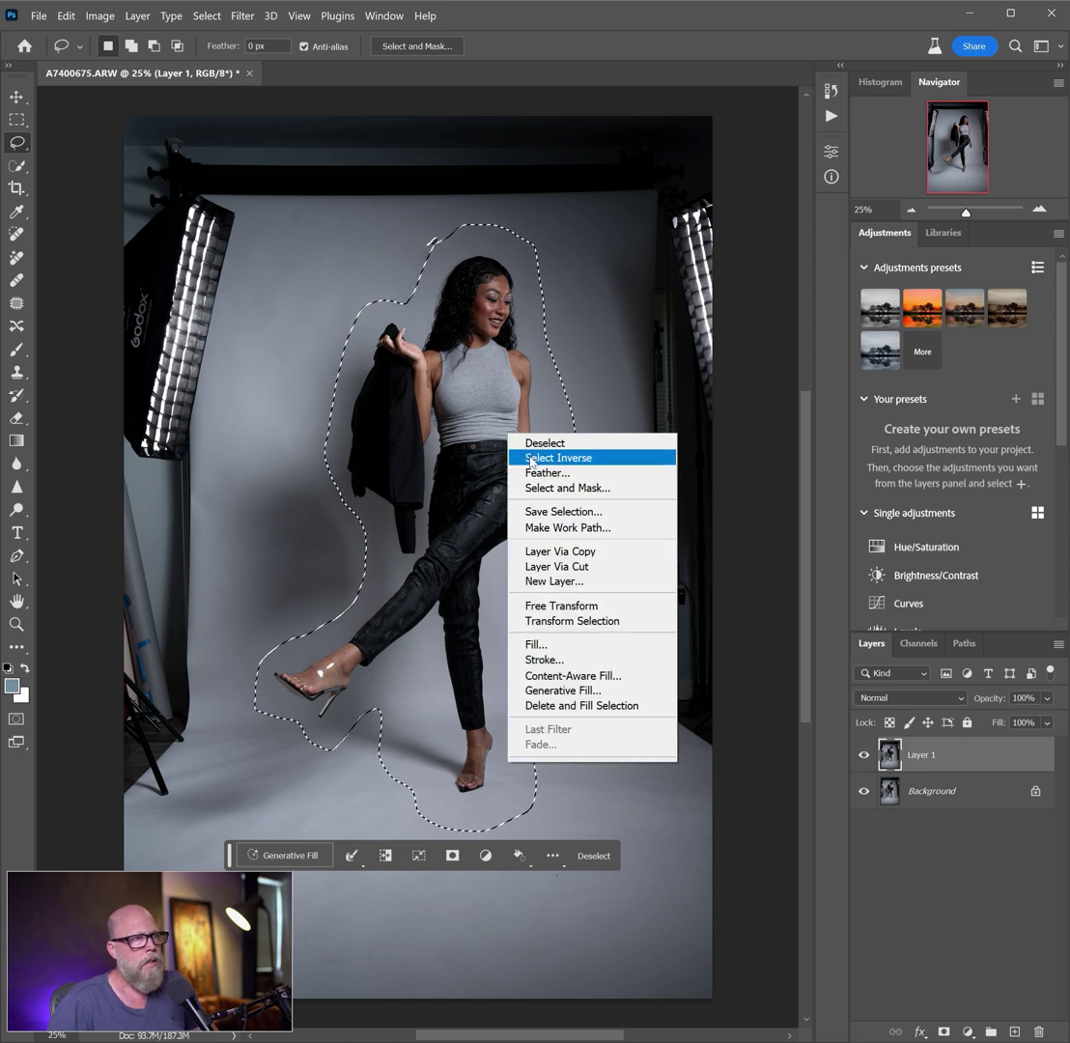
pyautogui.click(529, 458)
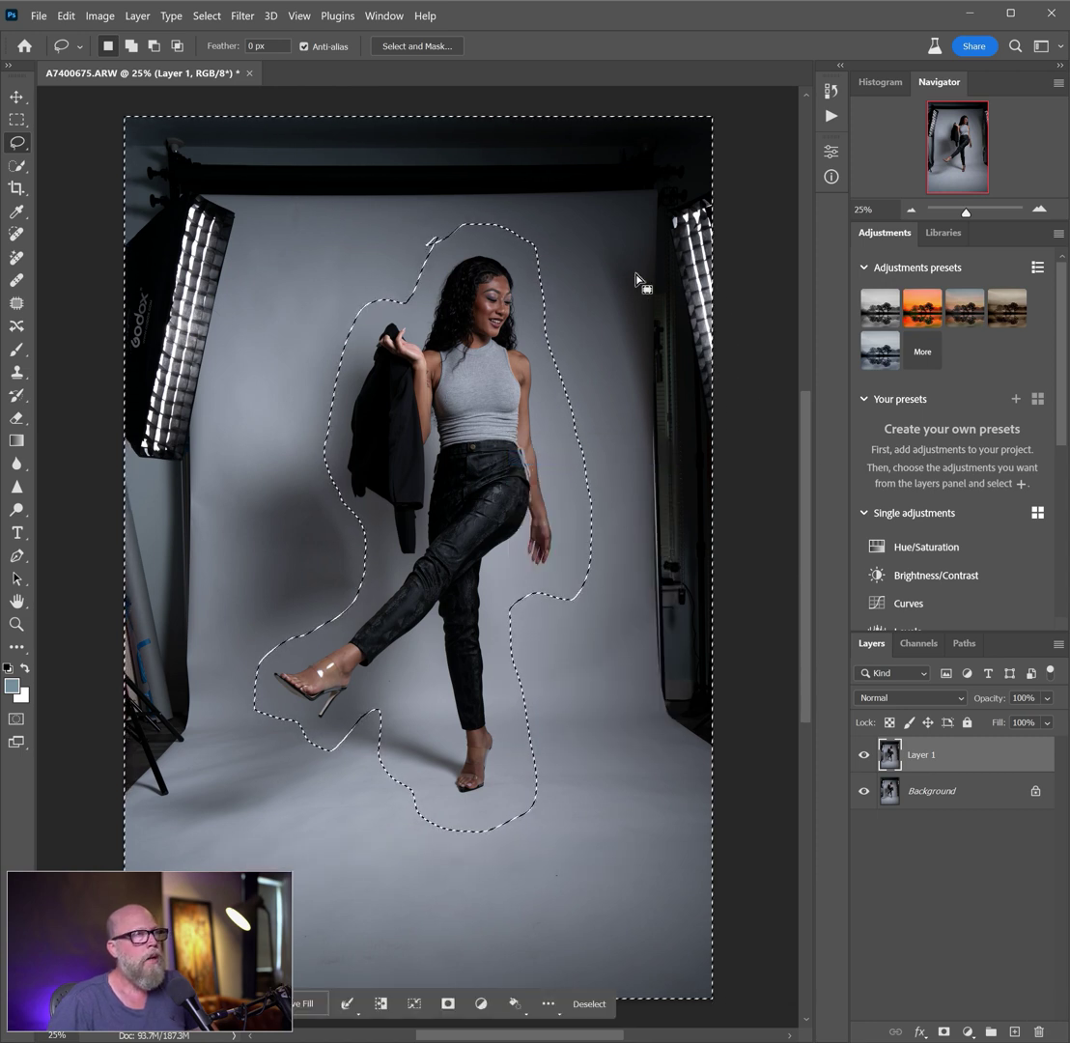
pyautogui.click(17, 165)
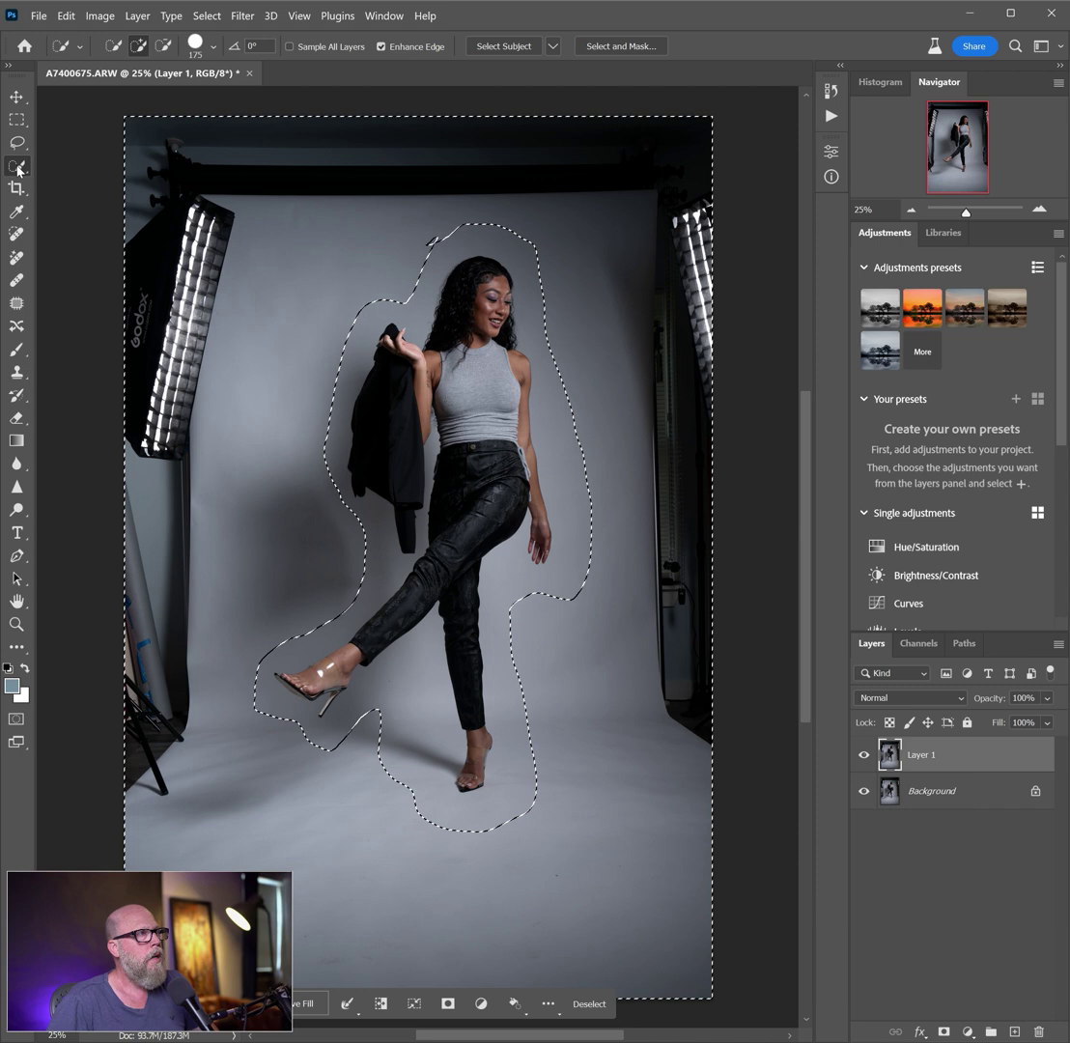
# Run Generative Fill on the selection with an empty prompt to replace the softboxes and stands.
pyautogui.rightClick(314, 317)
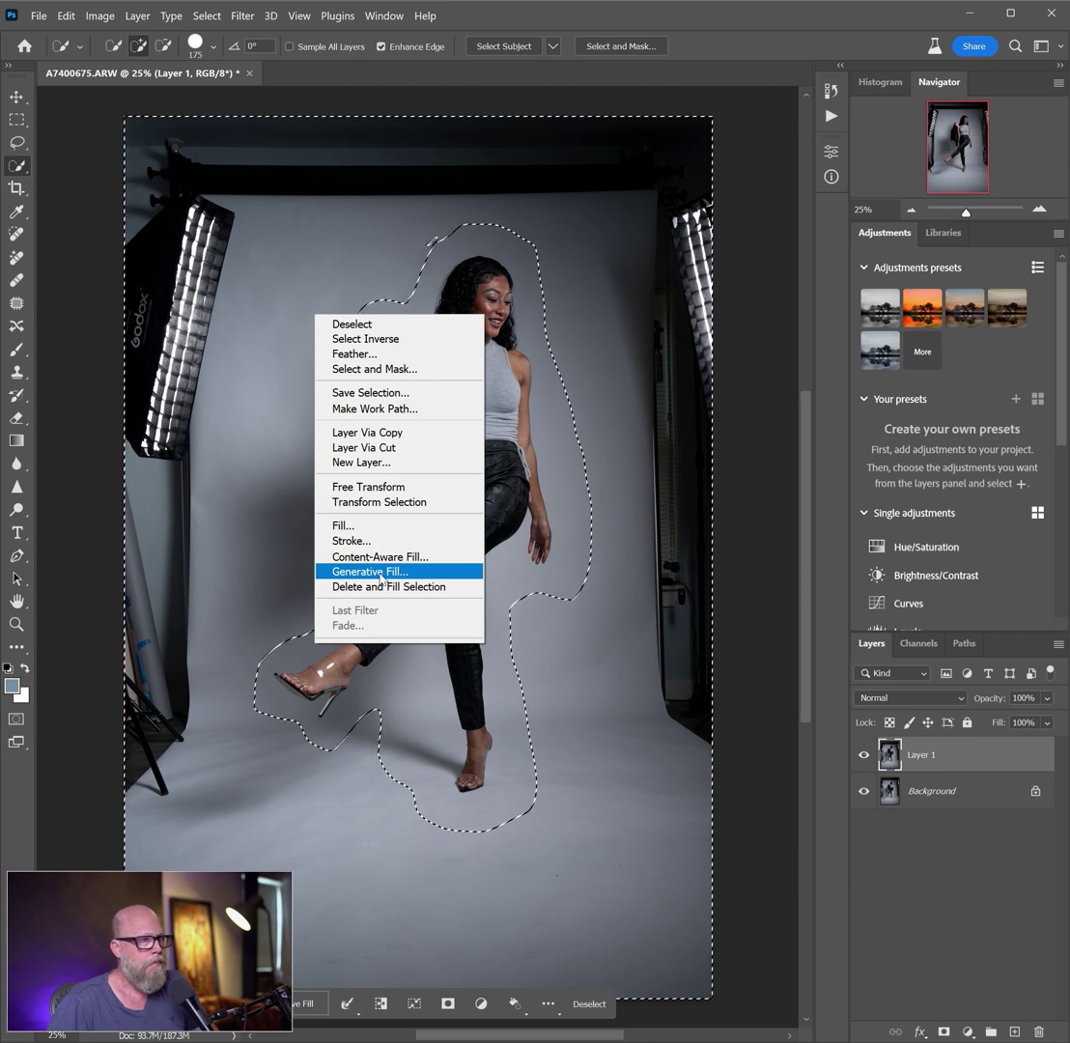
pyautogui.click(381, 572)
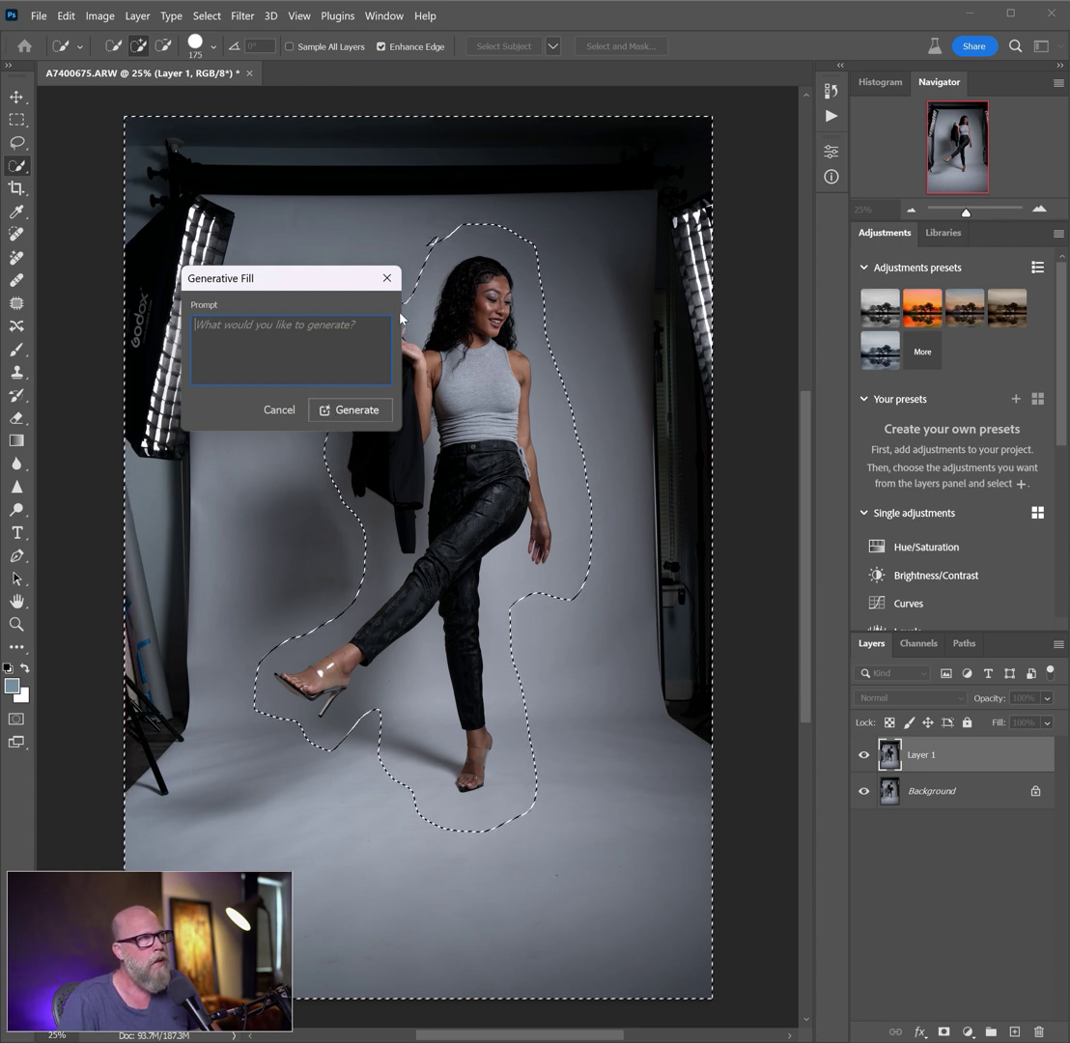
pyautogui.click(336, 409)
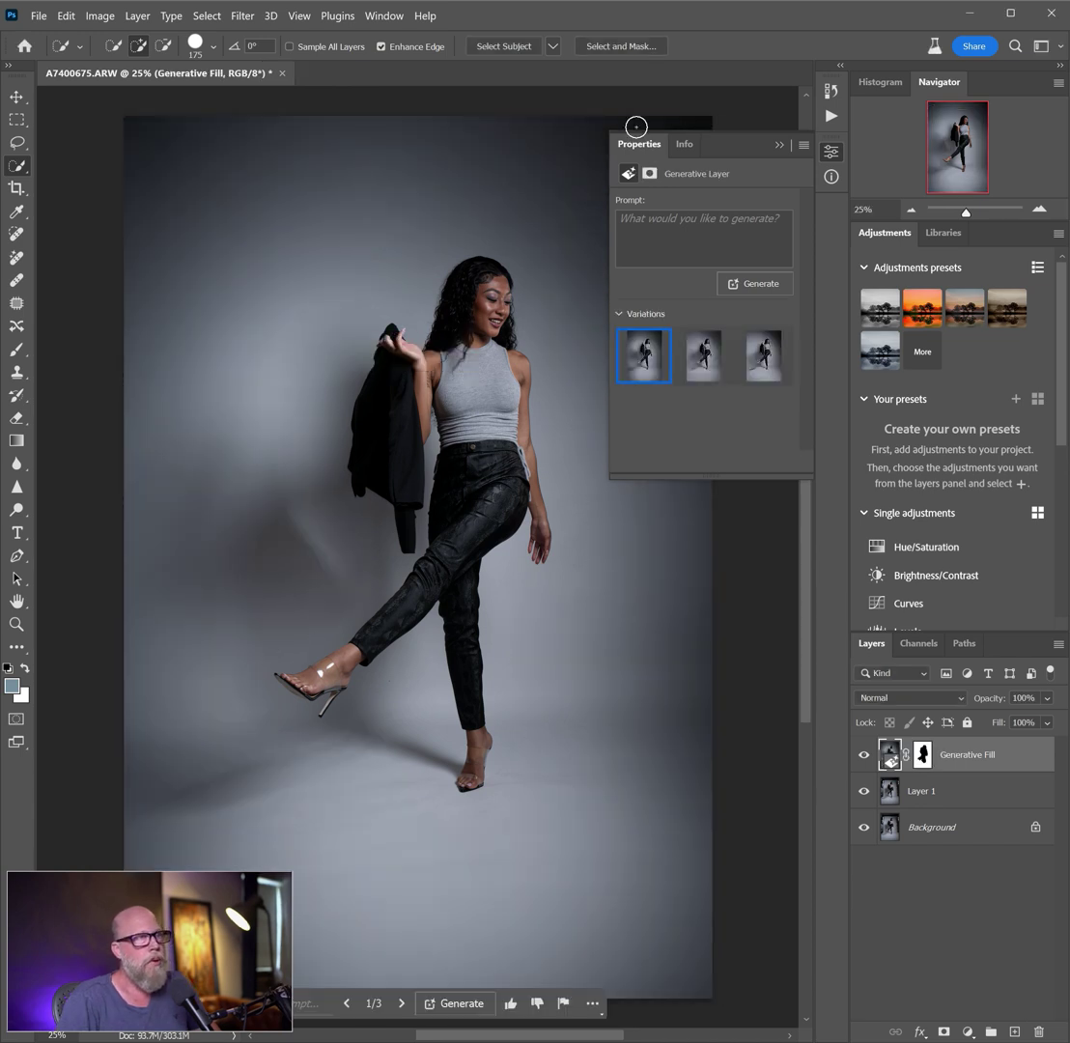
# Move the Properties panel off the photo and compare the three gray backdrop variations.
pyautogui.moveTo(712, 146); pyautogui.dragTo(929, 151)
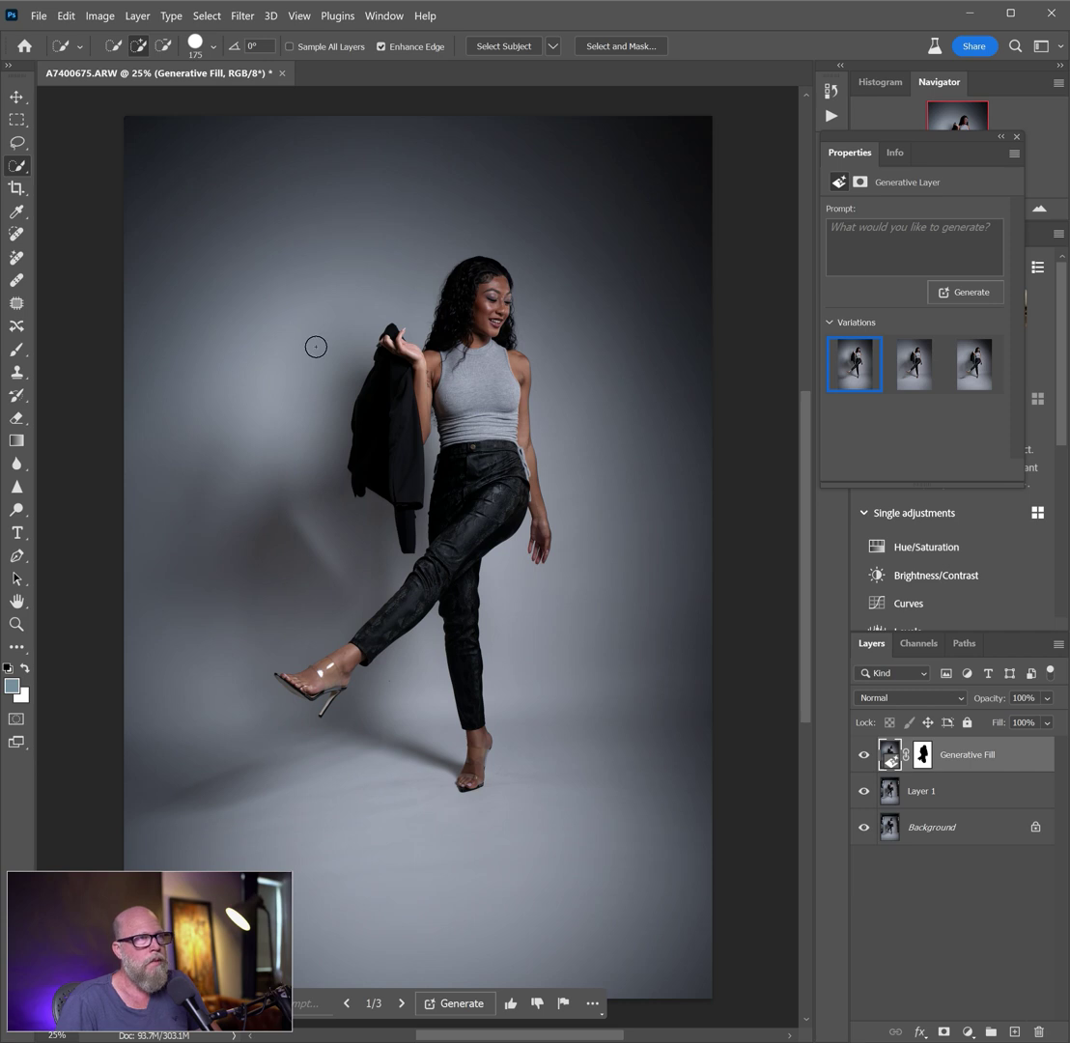
pyautogui.moveTo(917, 374)
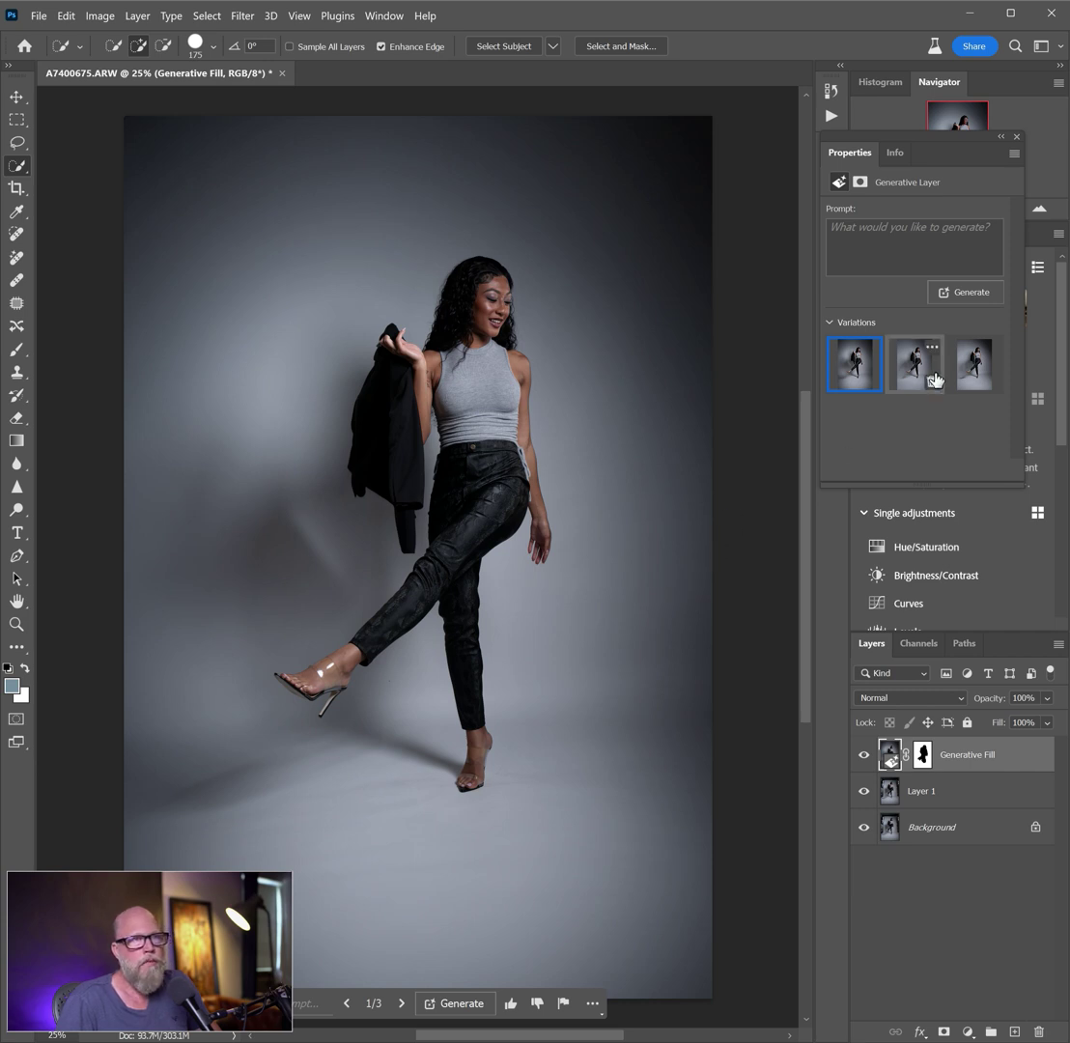
pyautogui.click(917, 367)
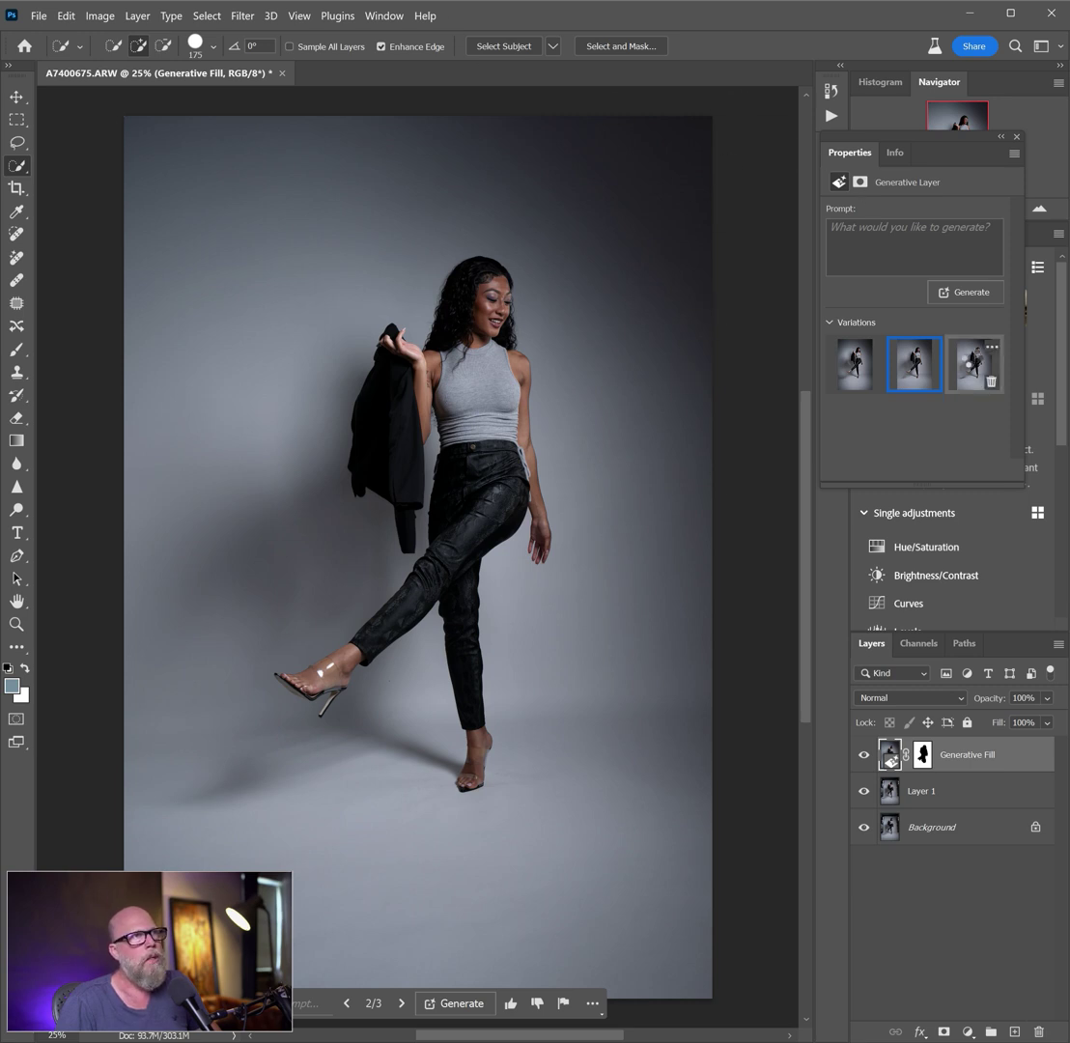
pyautogui.click(973, 364)
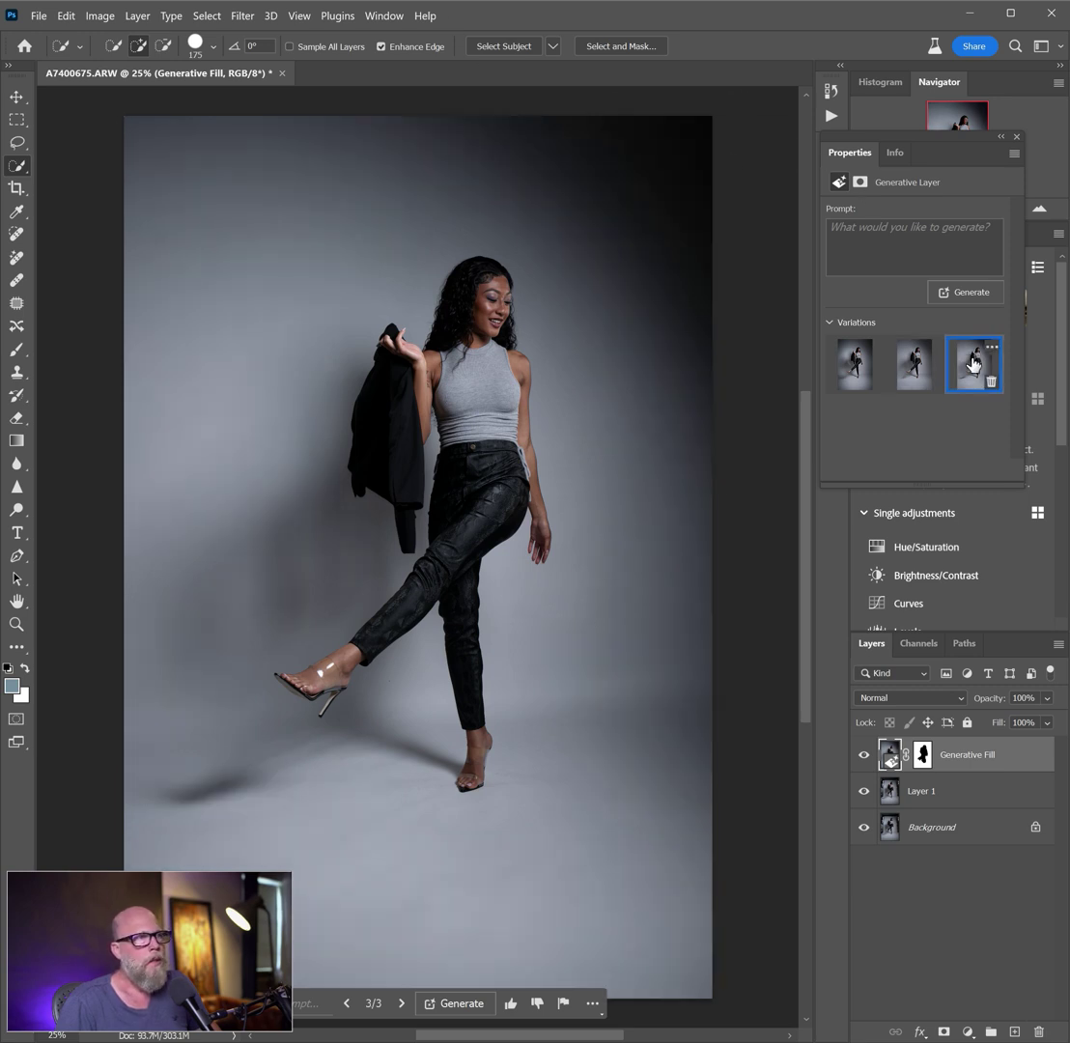
pyautogui.click(917, 363)
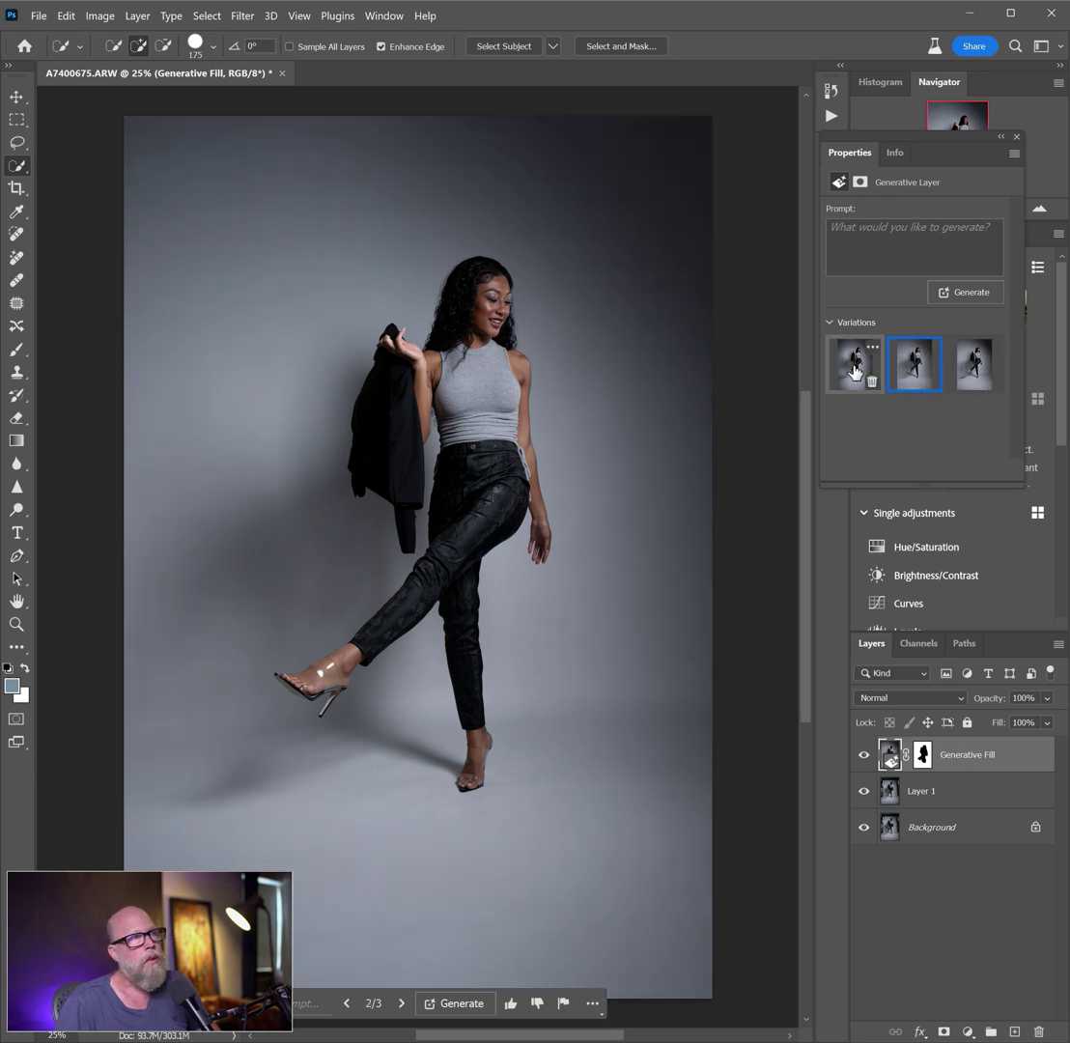
pyautogui.click(854, 371)
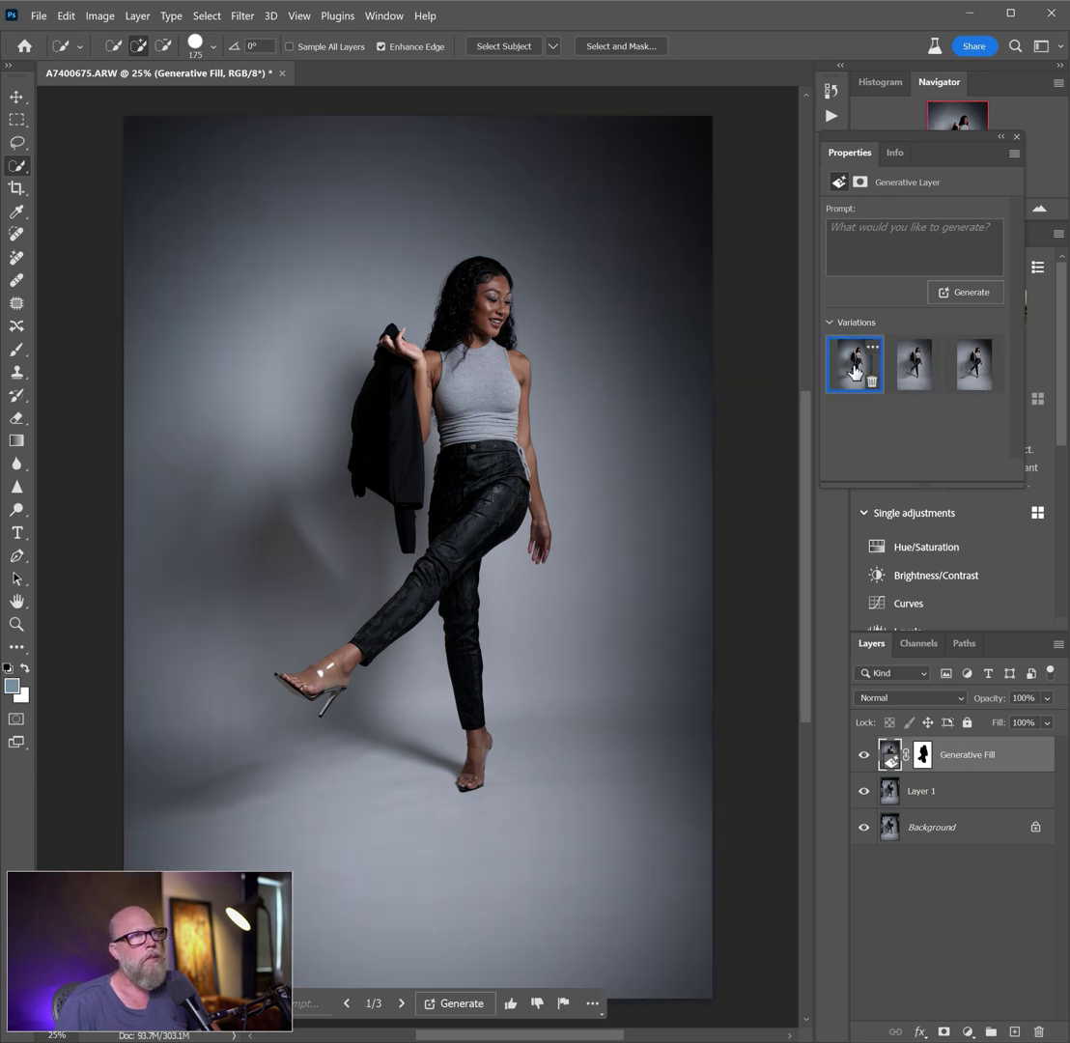
pyautogui.click(908, 365)
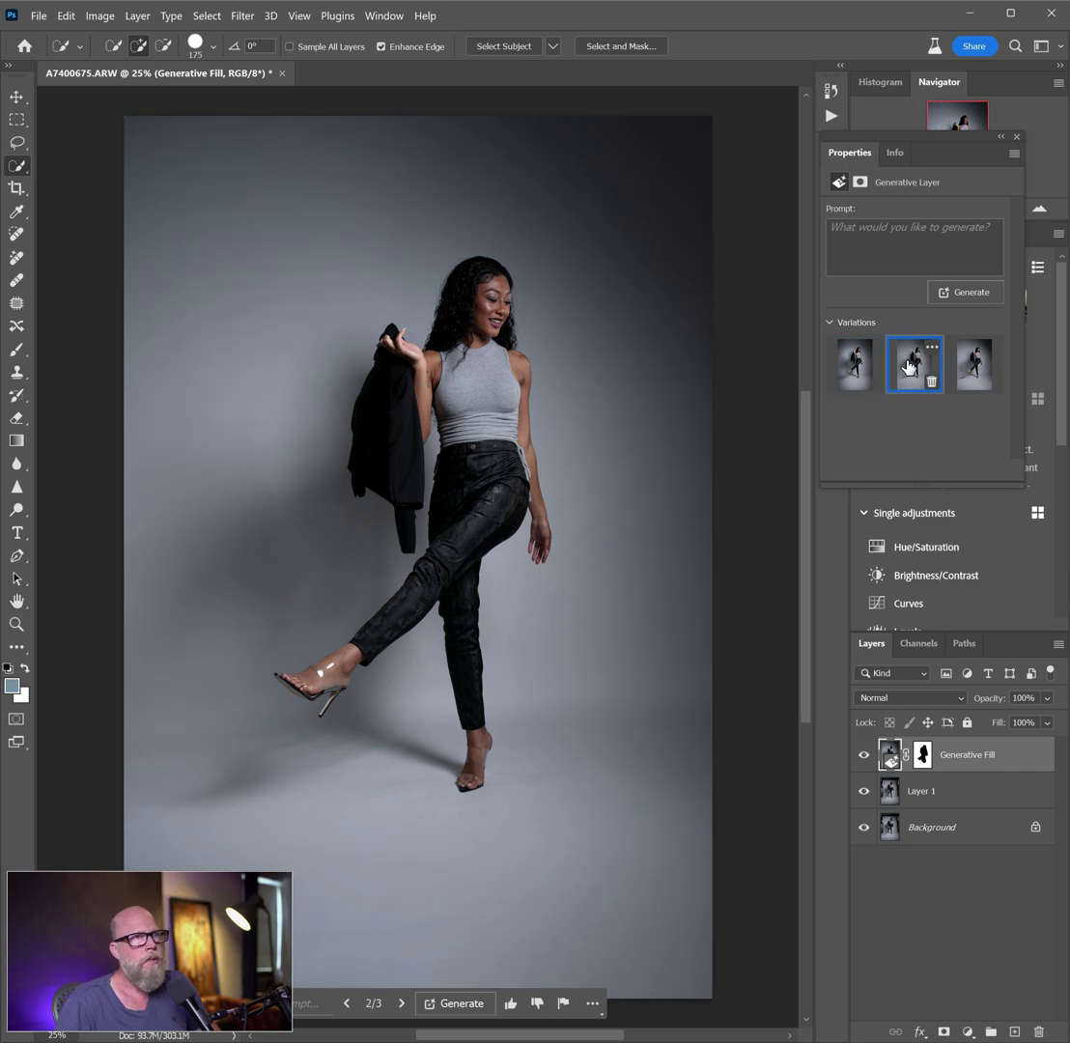
# Generate more variations, compare the six, and request another round.
pyautogui.click(963, 292)
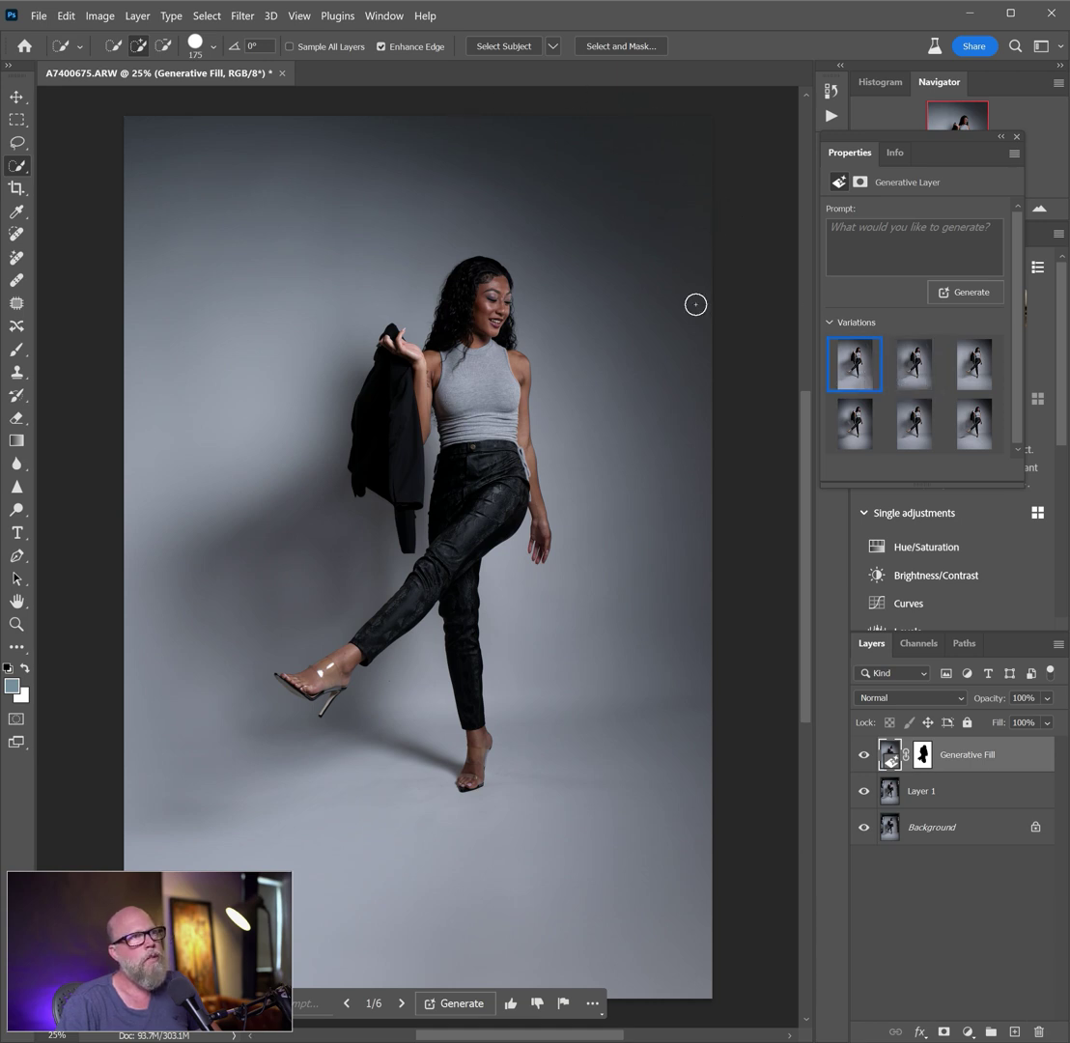
pyautogui.click(908, 363)
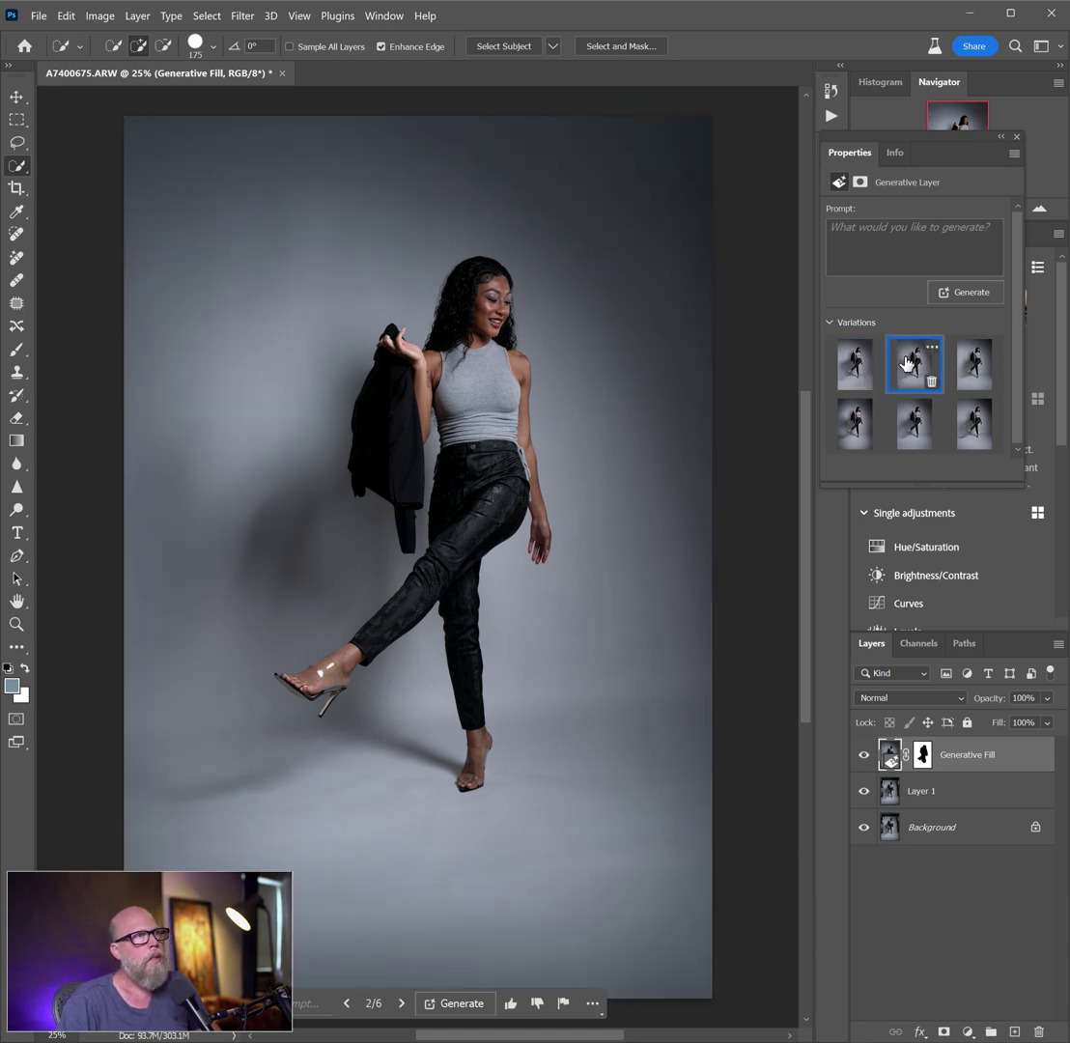
pyautogui.click(987, 375)
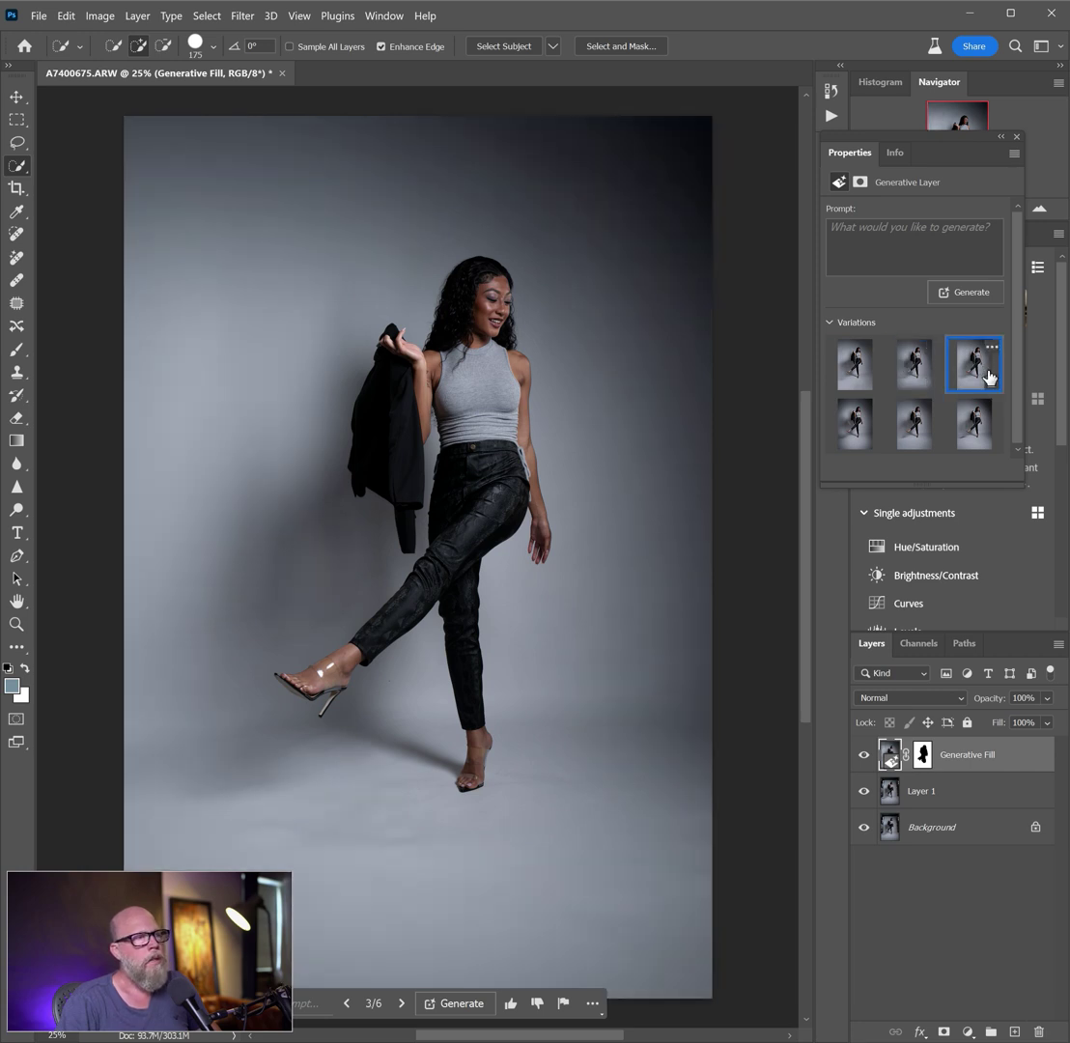
pyautogui.click(852, 366)
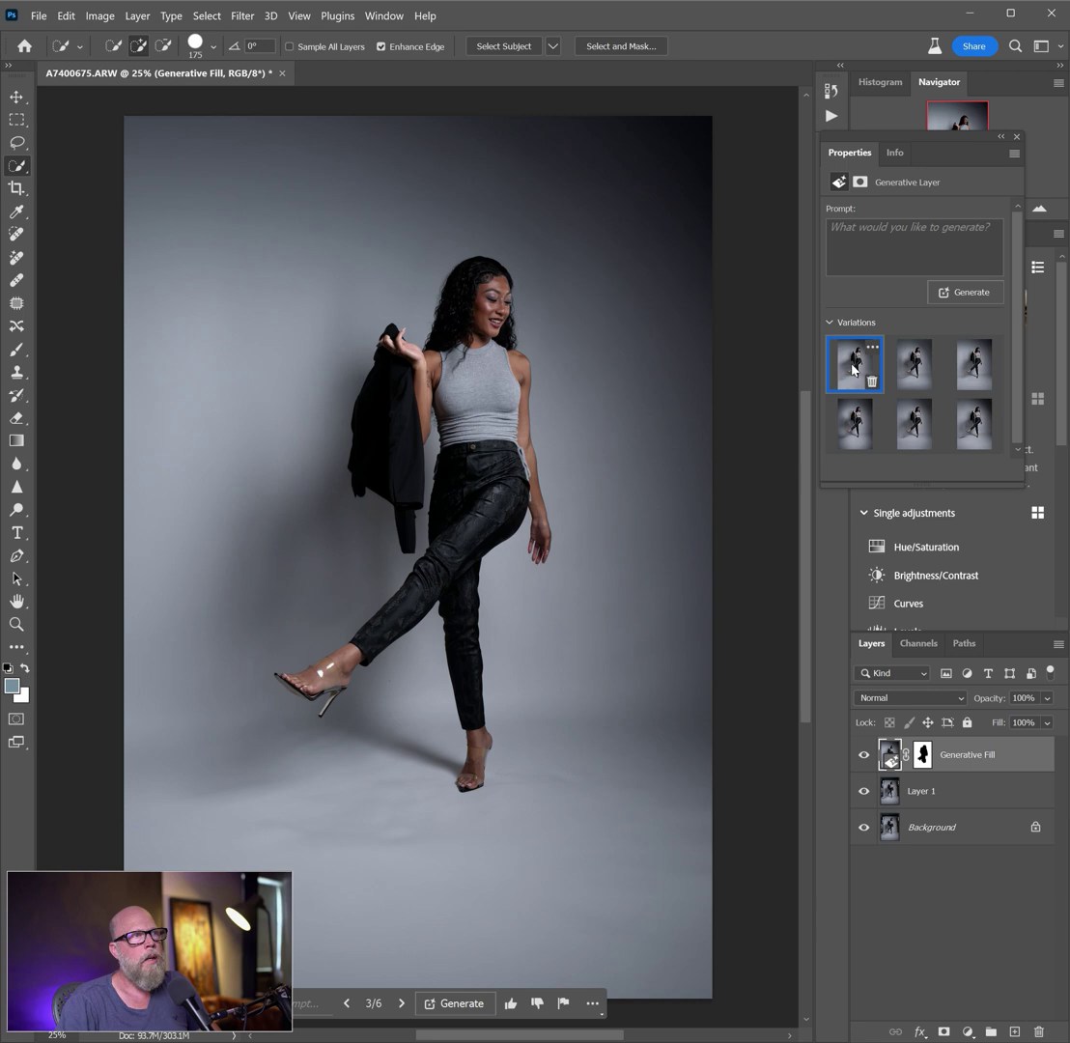
pyautogui.click(968, 293)
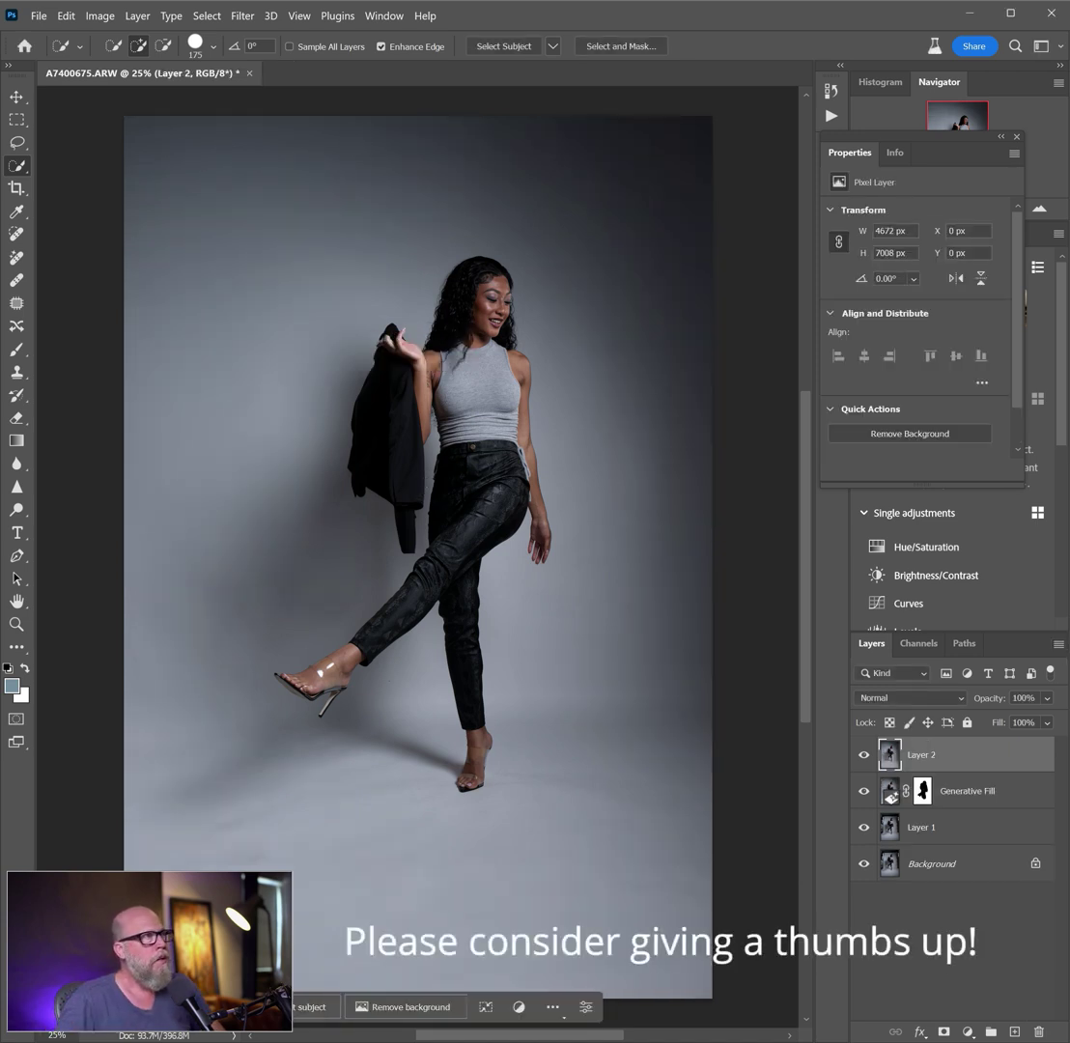
# Crop to 3904 × 5856 px, shifting the photo left so the model sits centred.
pyautogui.click(17, 188)
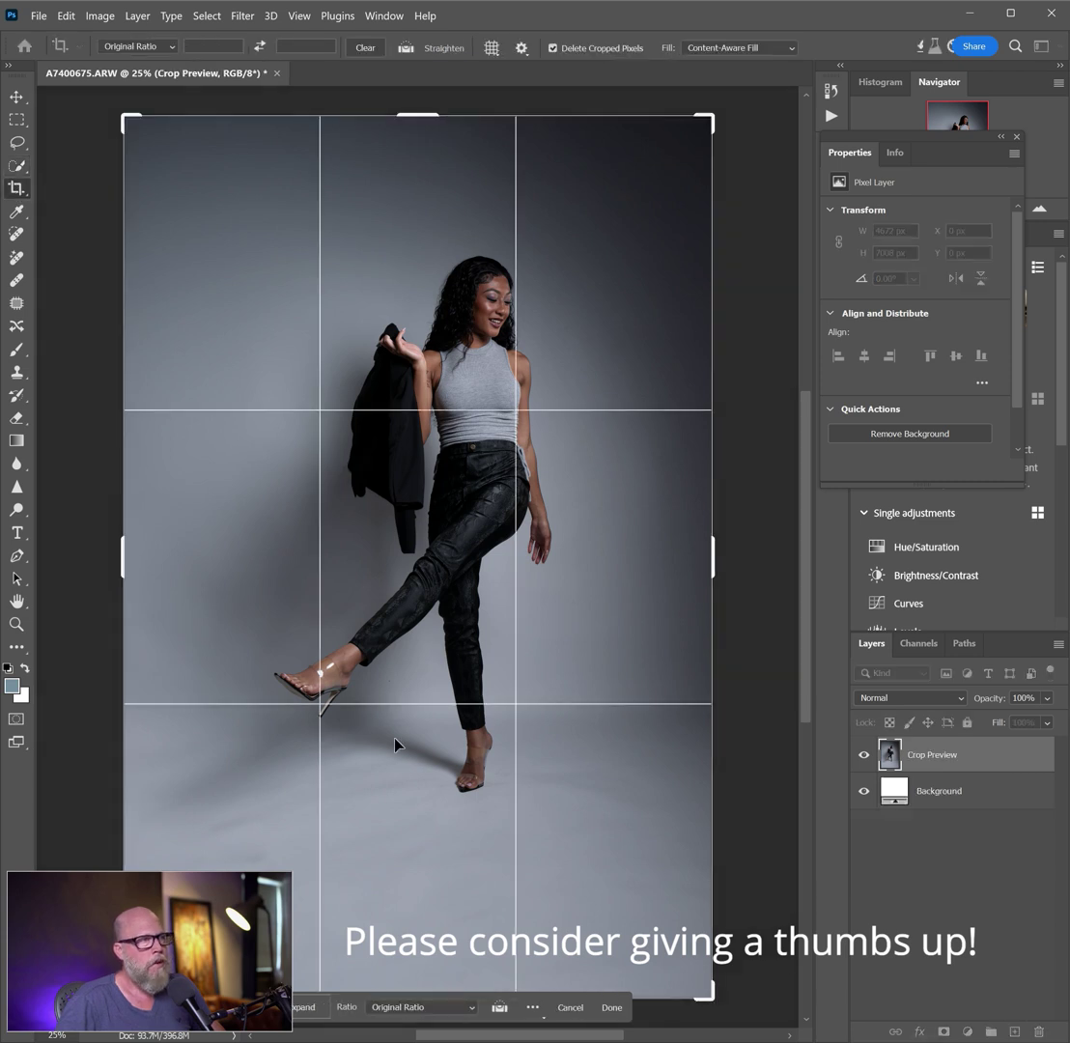
pyautogui.moveTo(608, 623); pyautogui.dragTo(526, 626)
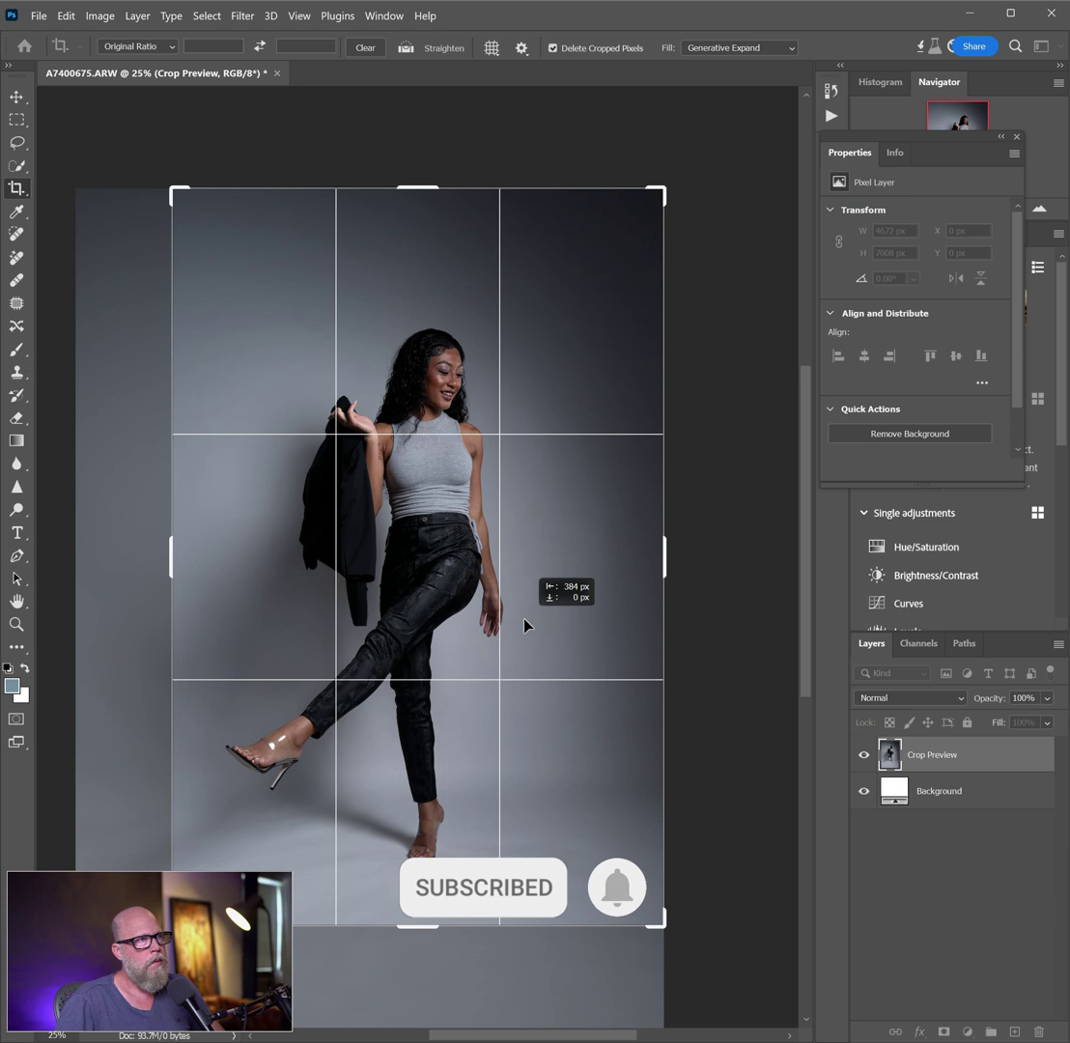
pyautogui.moveTo(524, 625); pyautogui.dragTo(524, 625)
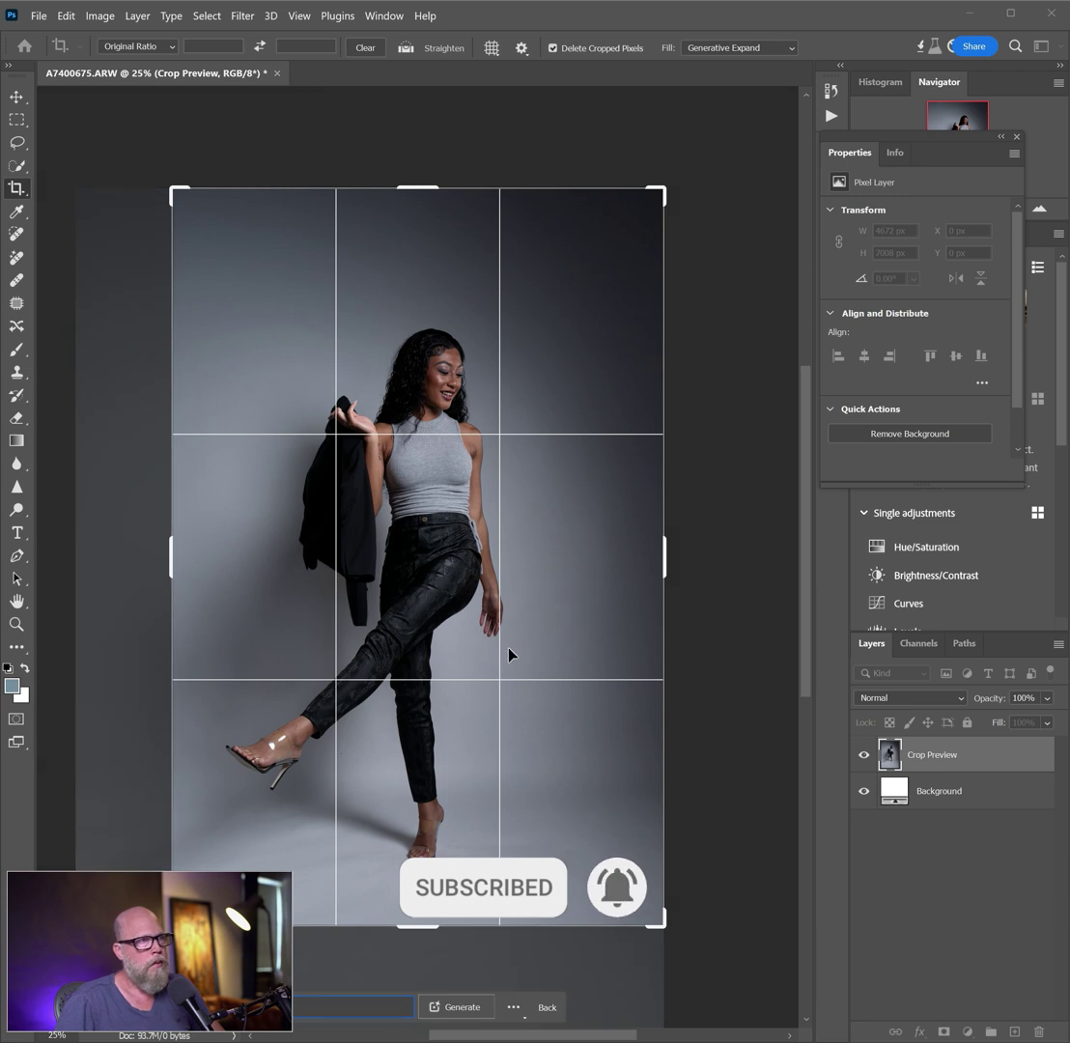